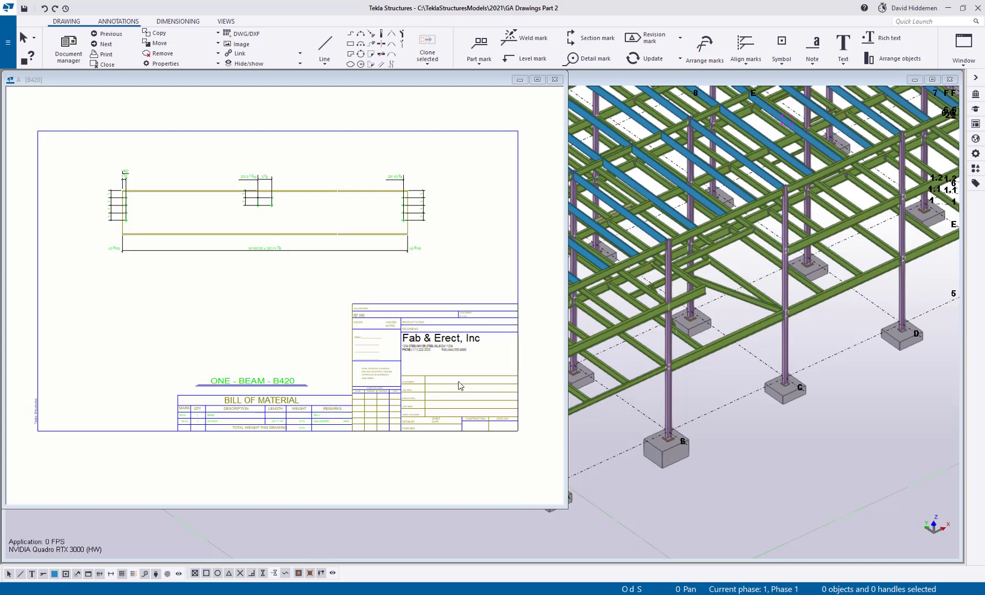
Zoom in on the drawing's Fab & Erect title block to review it
scroll(458, 389, up, 2)
scroll(452, 336, up, 2)
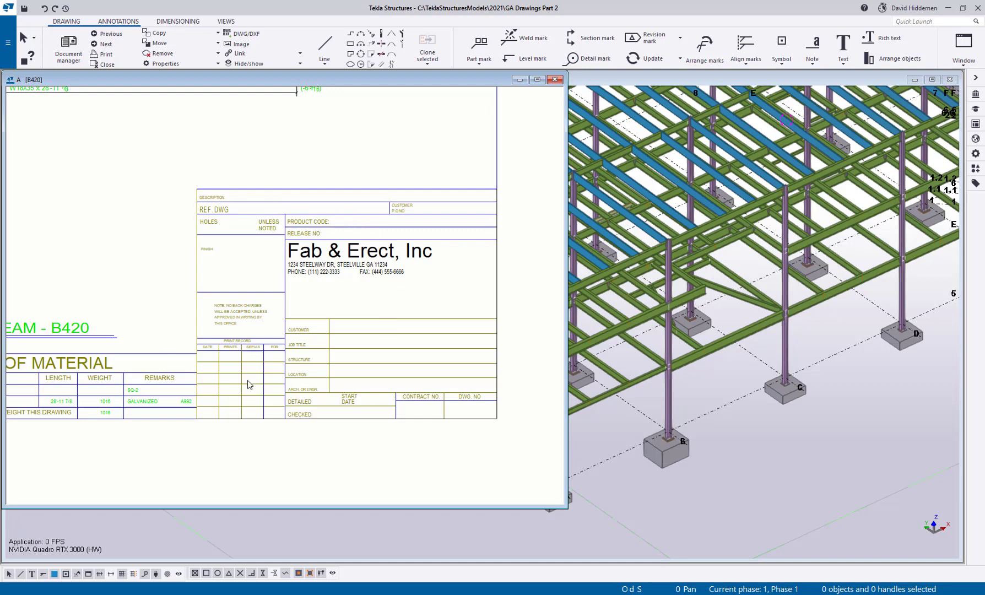
scroll(239, 245, down, 4)
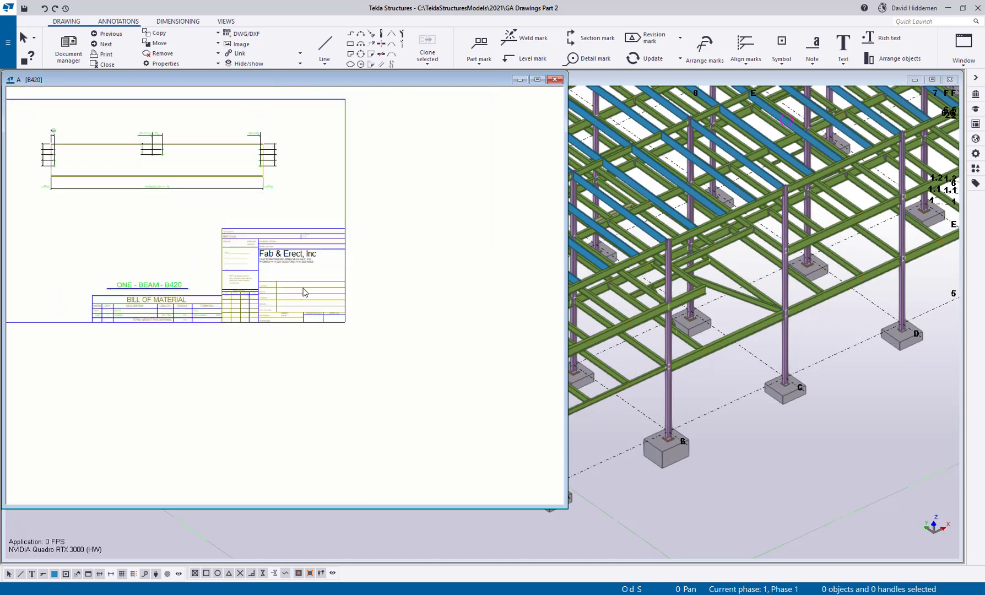
scroll(281, 273, up, 4)
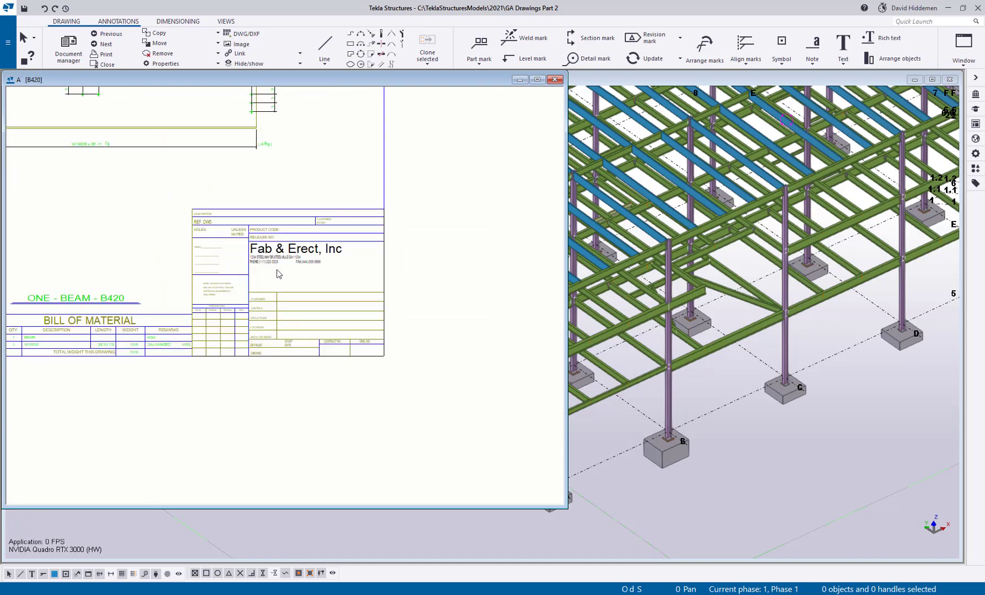
scroll(330, 288, up, 1)
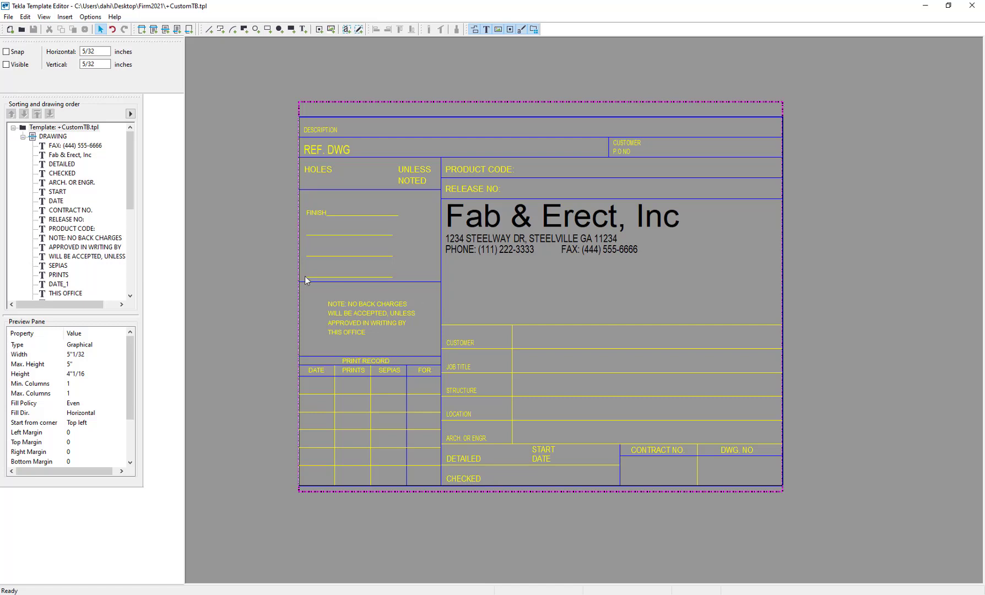
Bring up the Select Picture File dialog, enlarge it, and read its Directory search paths
click(65, 17)
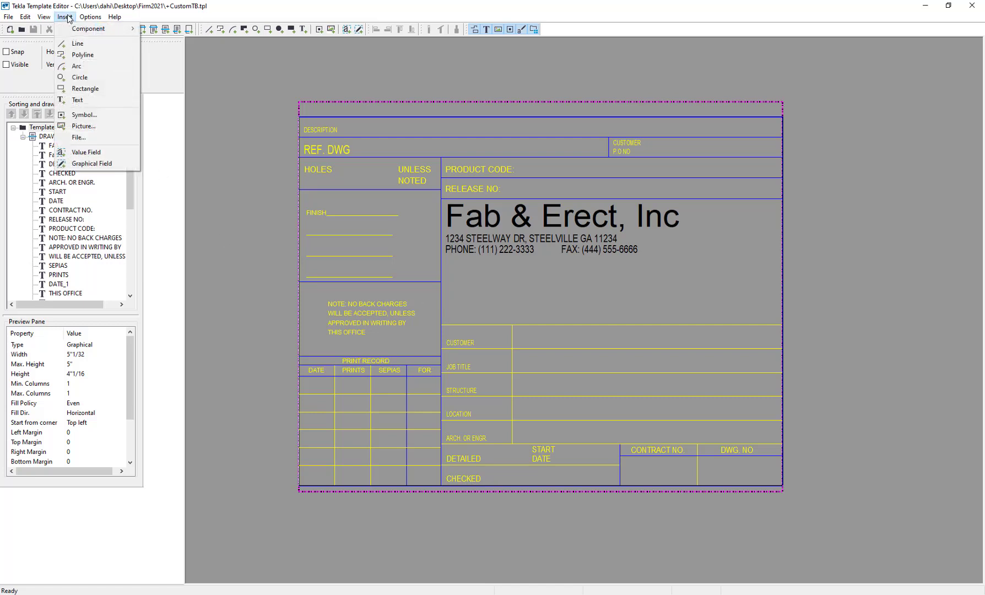
click(117, 127)
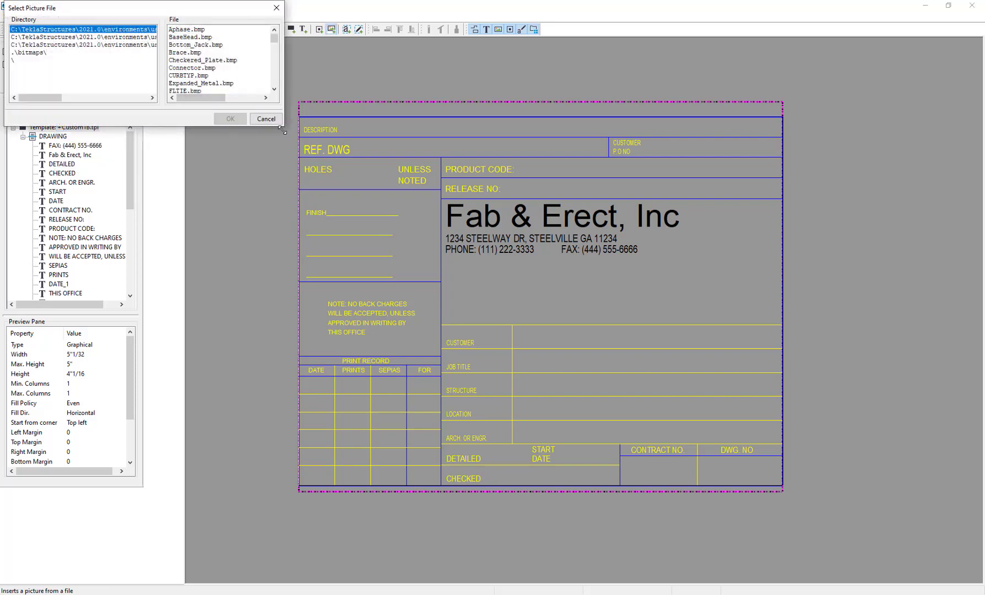
drag(283, 131, 539, 161)
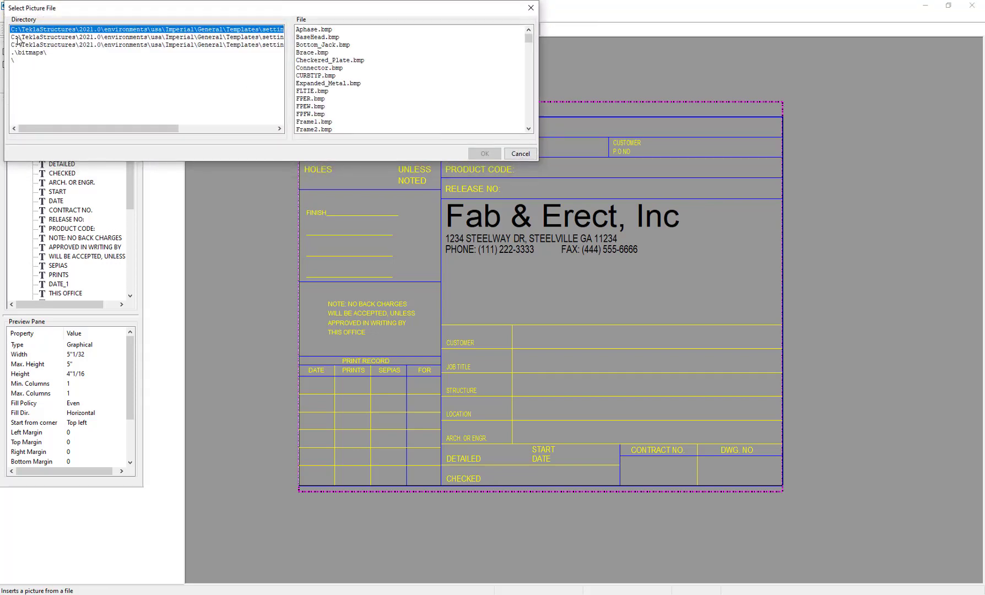
drag(142, 128, 246, 133)
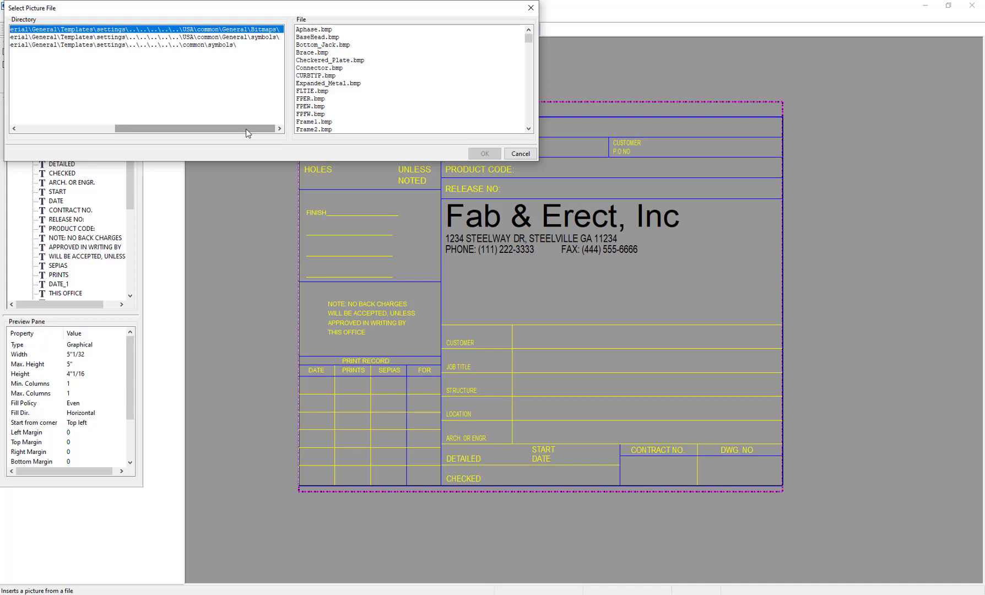
drag(246, 132, 96, 113)
drag(99, 29, 94, 36)
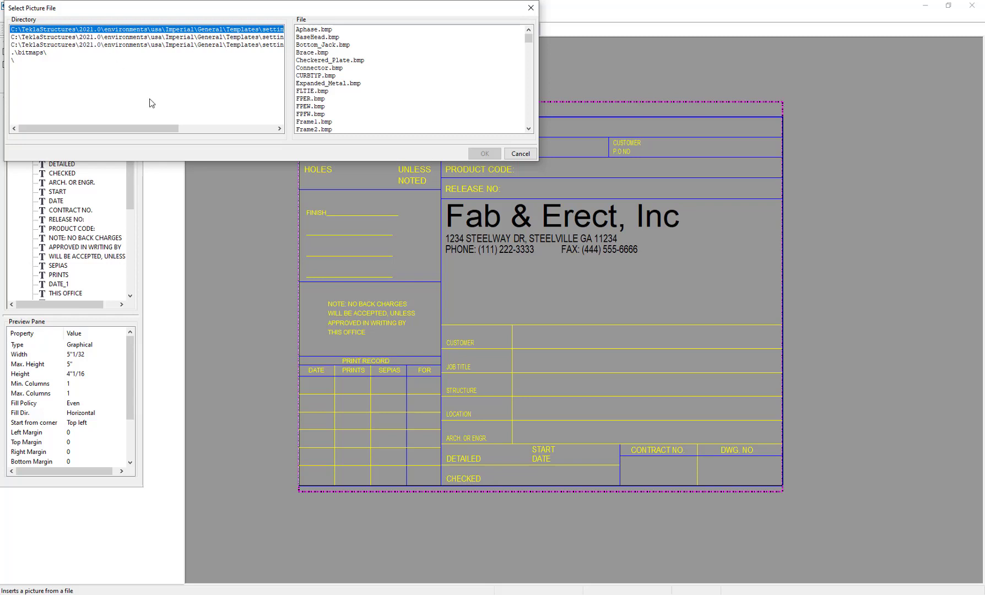
mouse_move(148, 128)
mouse_down()
mouse_move(268, 121)
mouse_move(141, 134)
mouse_up()
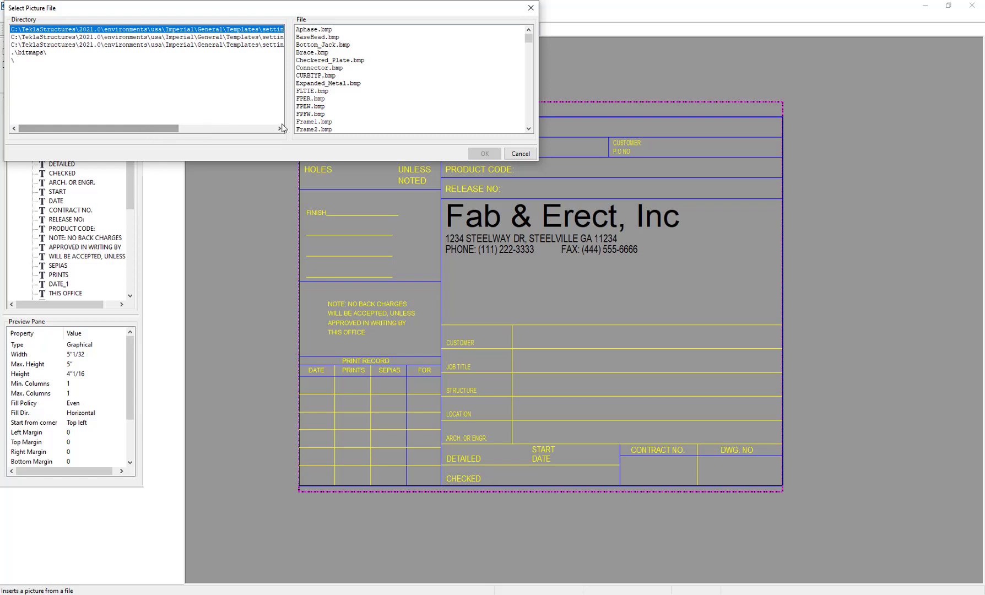
Cancel the picture chooser and show the Symbols, pictures path in Preferences File Locations
click(520, 153)
click(89, 16)
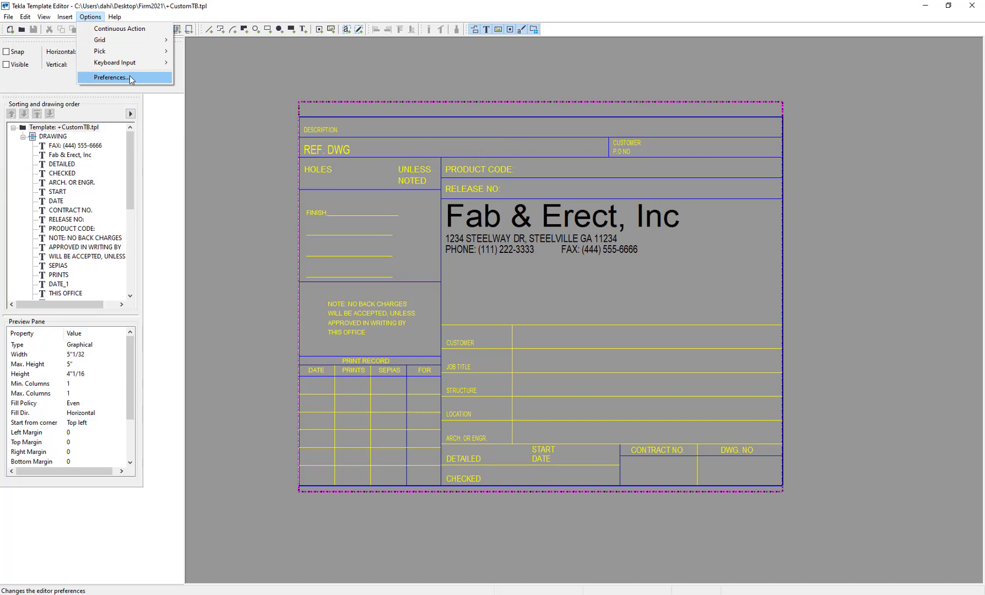
click(128, 77)
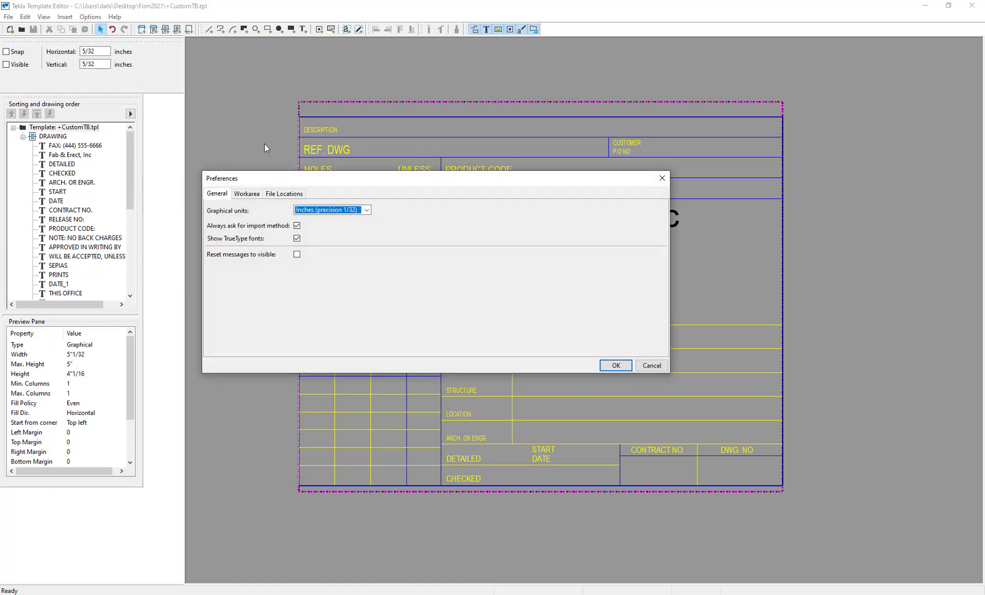
click(279, 195)
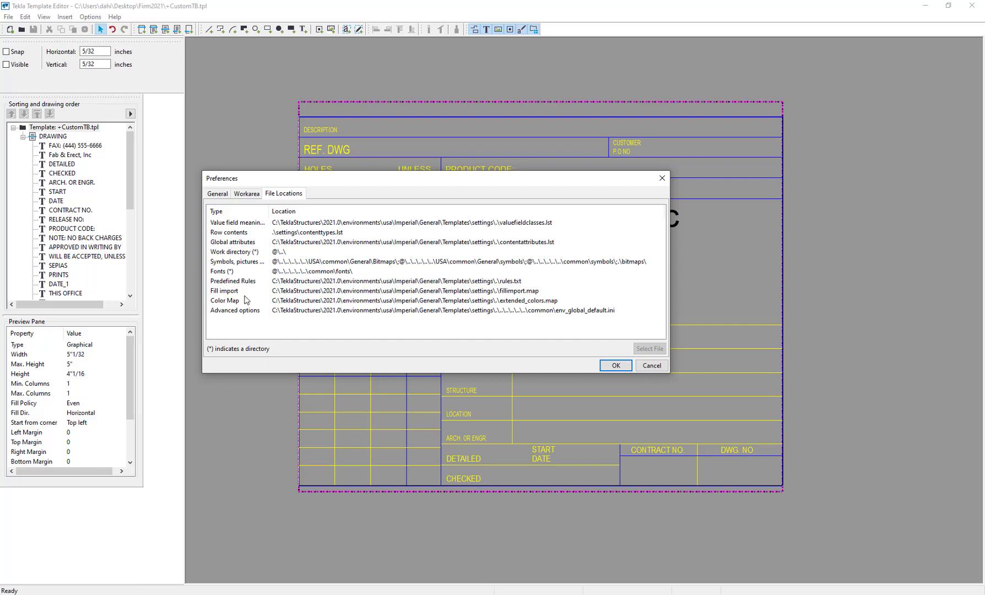
click(232, 262)
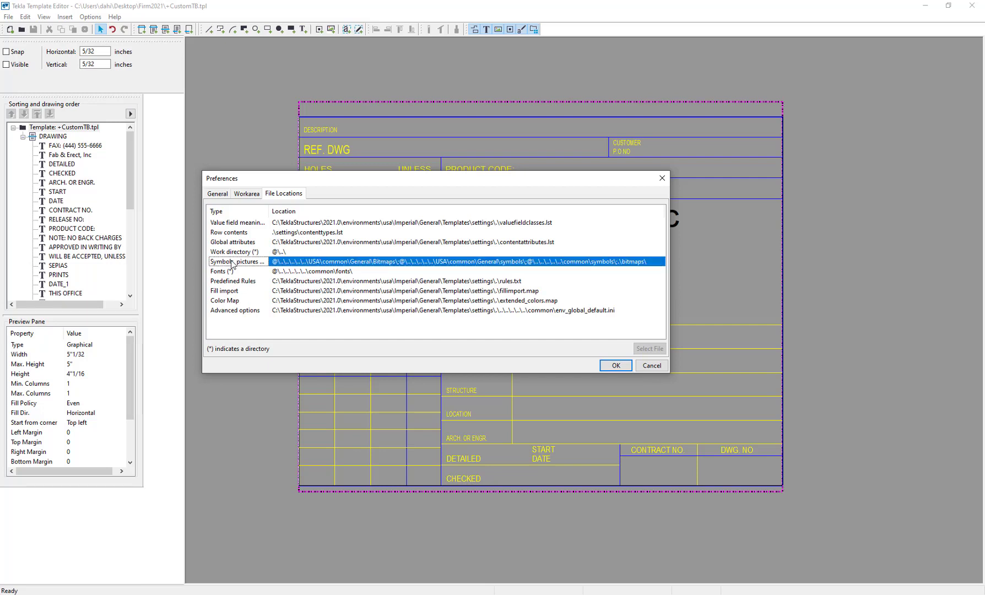
drag(669, 287, 886, 302)
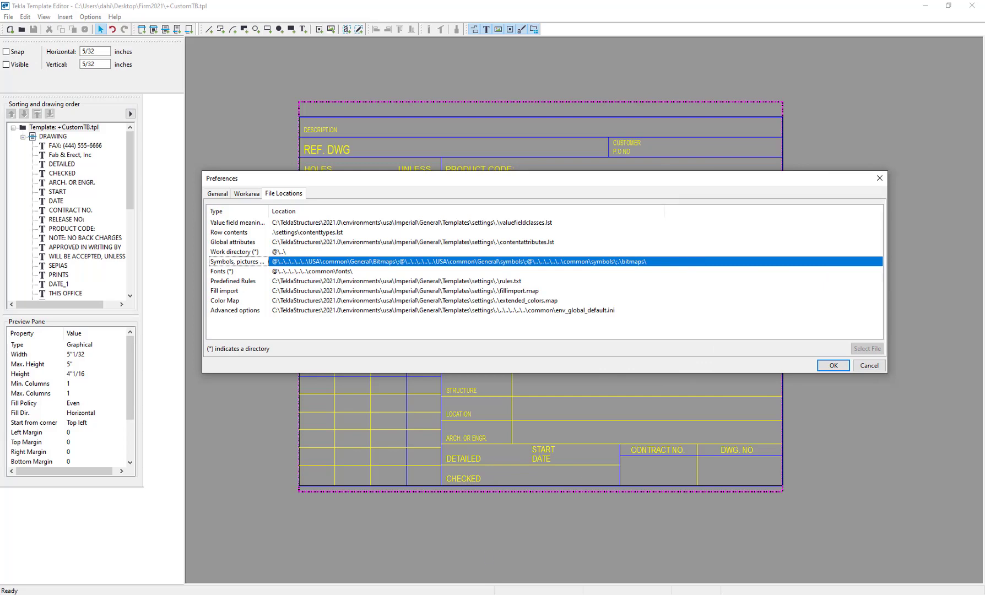
key(alt+Tab)
Copy the full Firm2021\Images folder path from File Explorer's address bar
drag(462, 171, 669, 192)
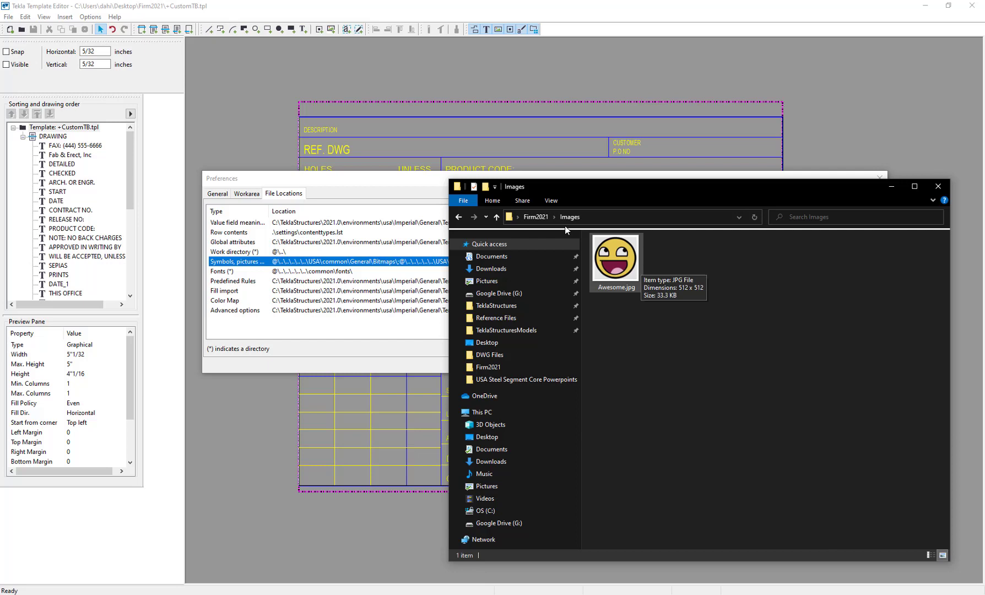
click(602, 217)
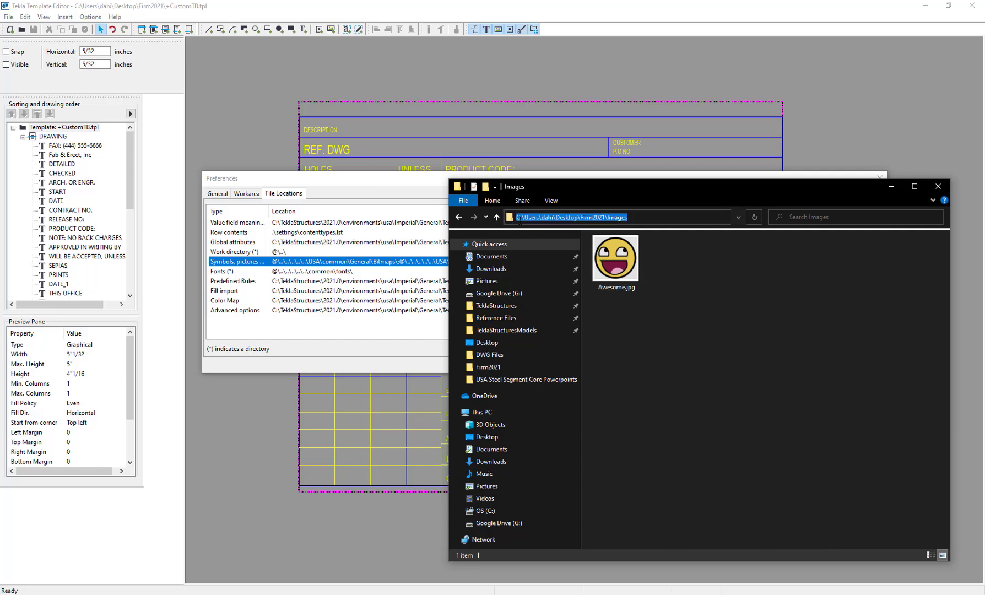
drag(627, 217, 501, 221)
key(ctrl+c)
Append ';' plus the Images folder path to the Symbols, pictures location and confirm
click(937, 188)
click(655, 262)
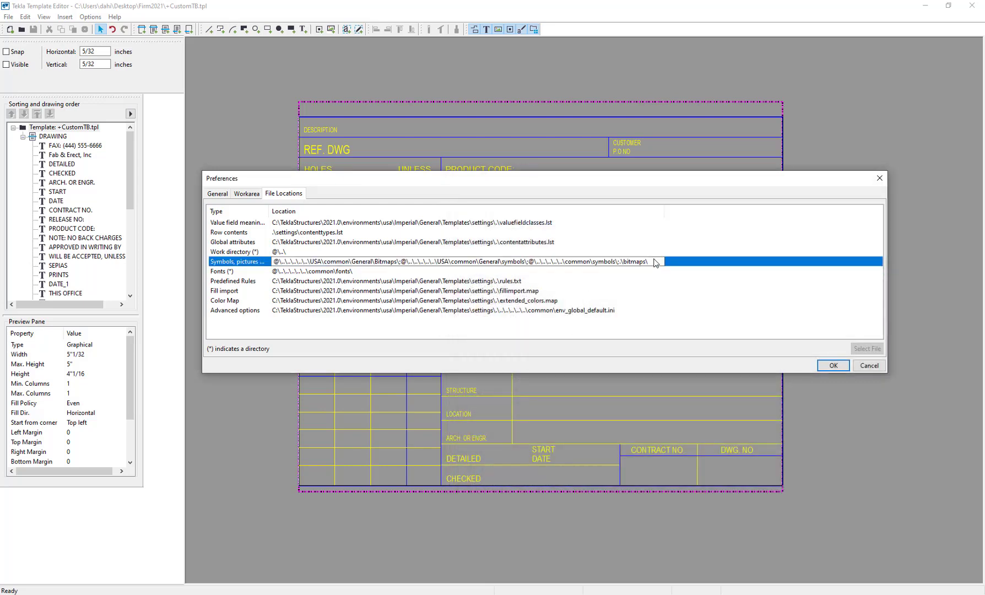
text(;)
key(ctrl+v)
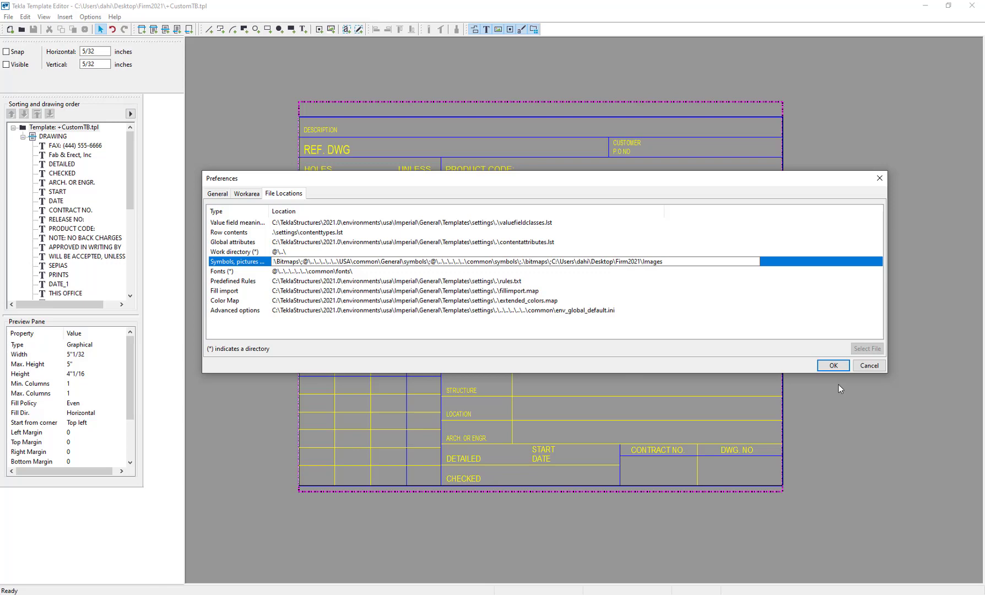
click(834, 365)
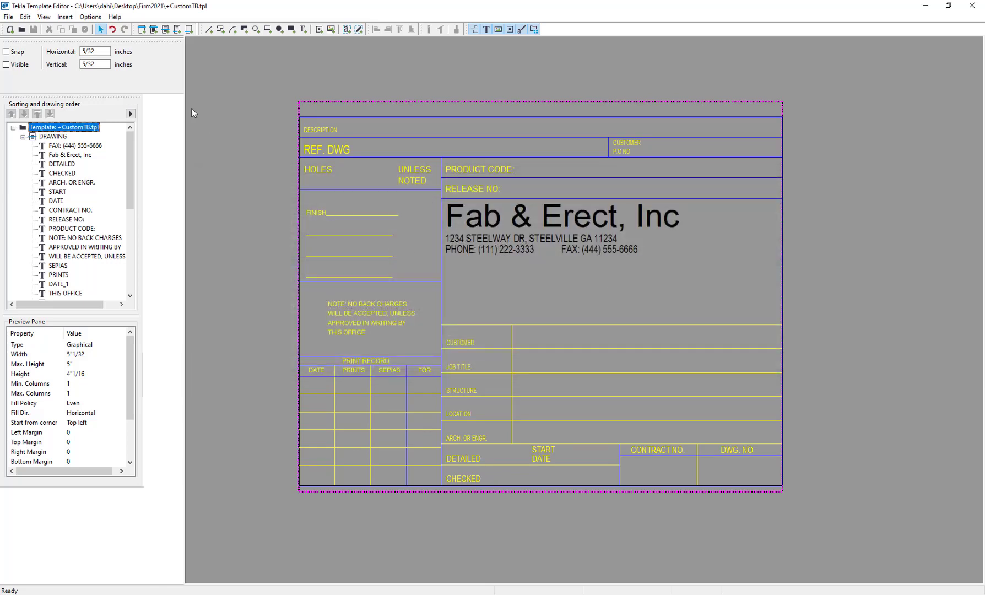
Place the Awesome.jpg picture right of the company address and save the template
click(65, 16)
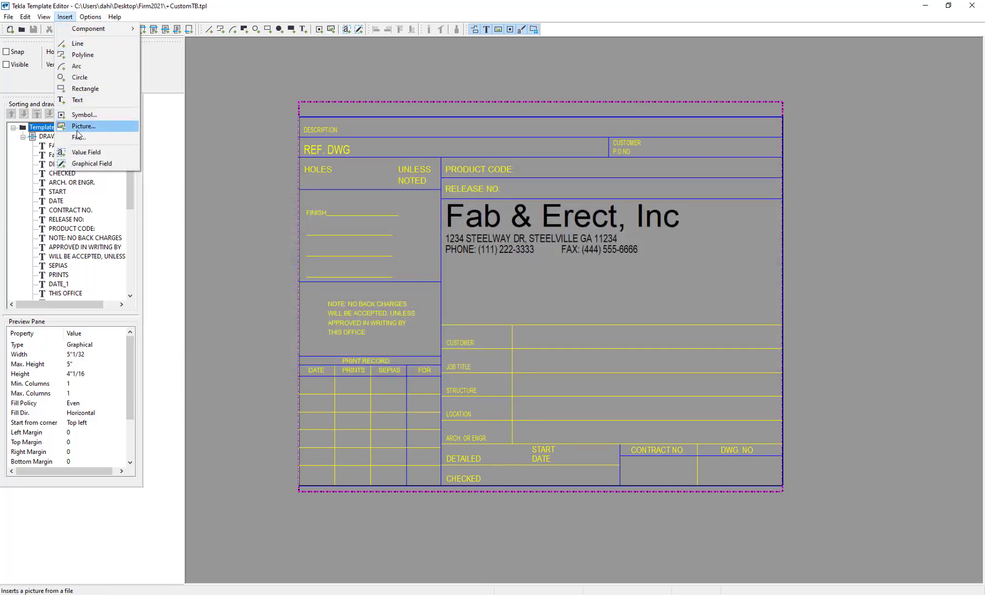
click(78, 130)
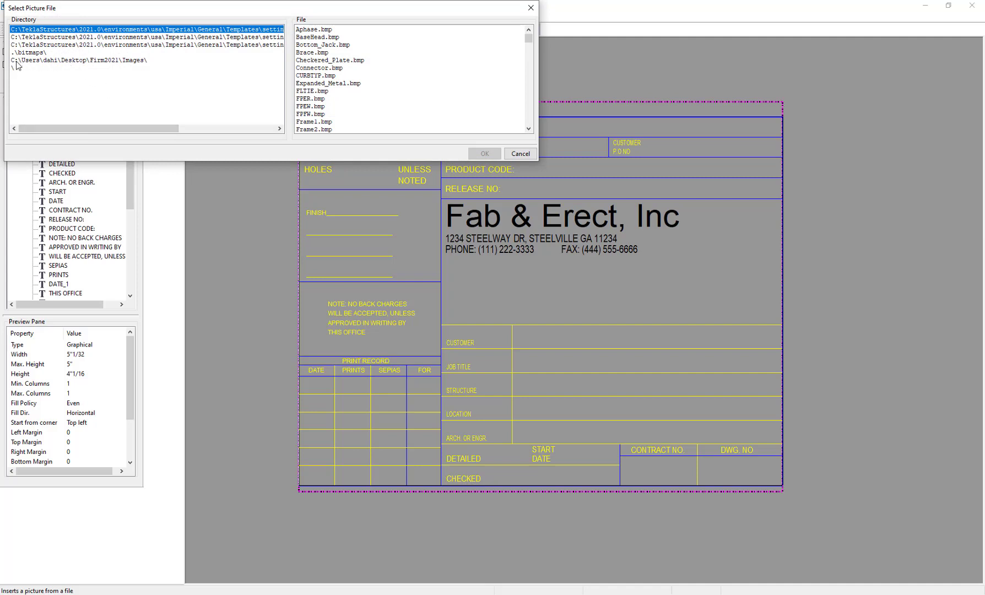
click(17, 61)
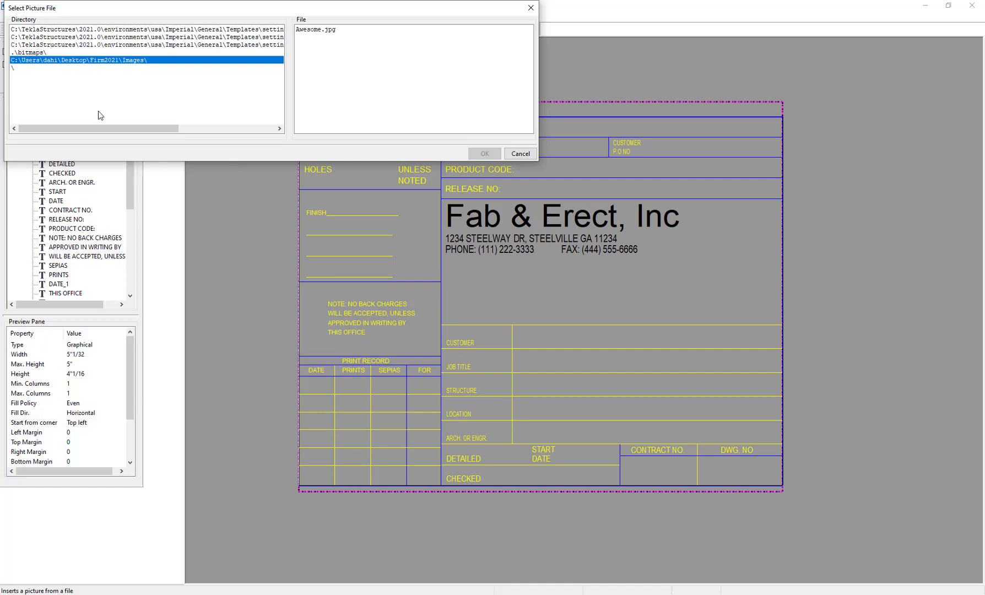
click(319, 31)
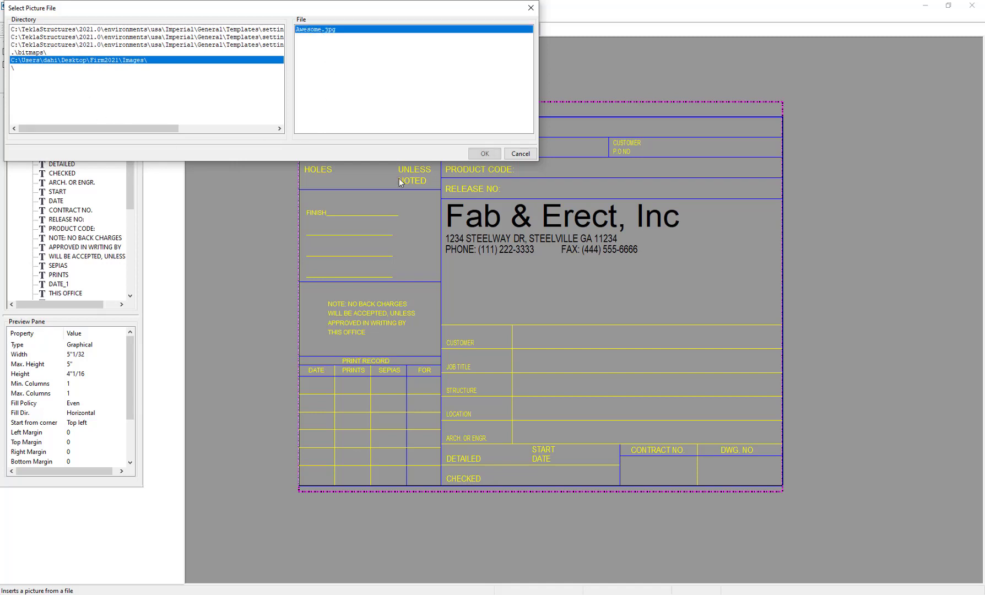
click(485, 155)
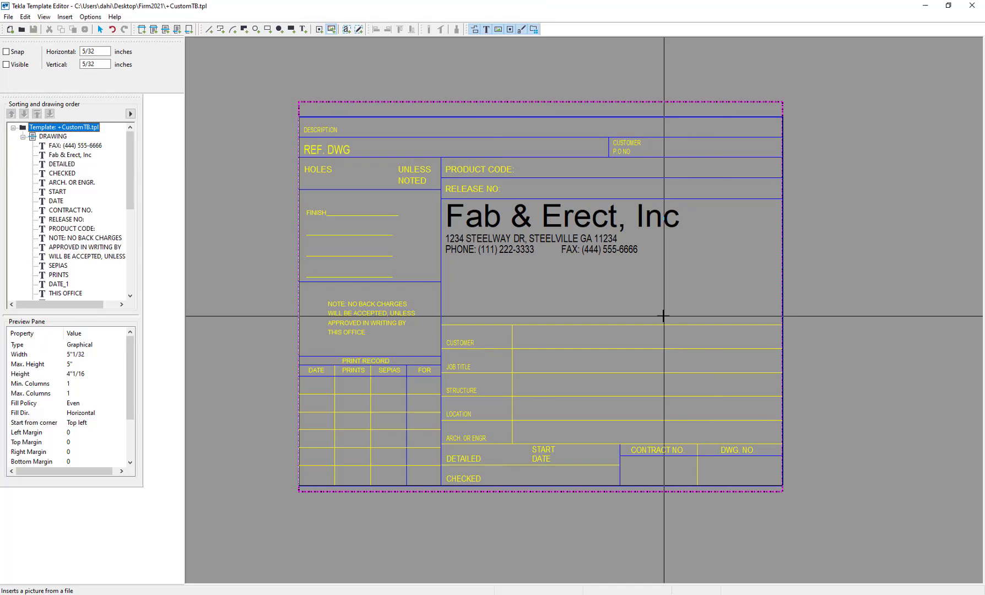
drag(672, 317, 766, 235)
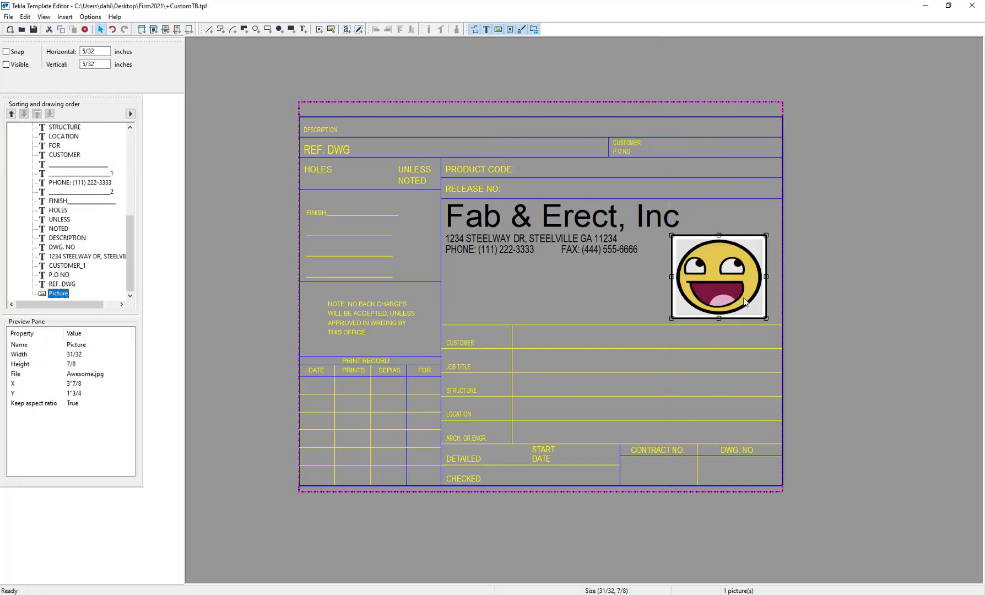
click(676, 279)
drag(687, 273, 687, 274)
click(576, 306)
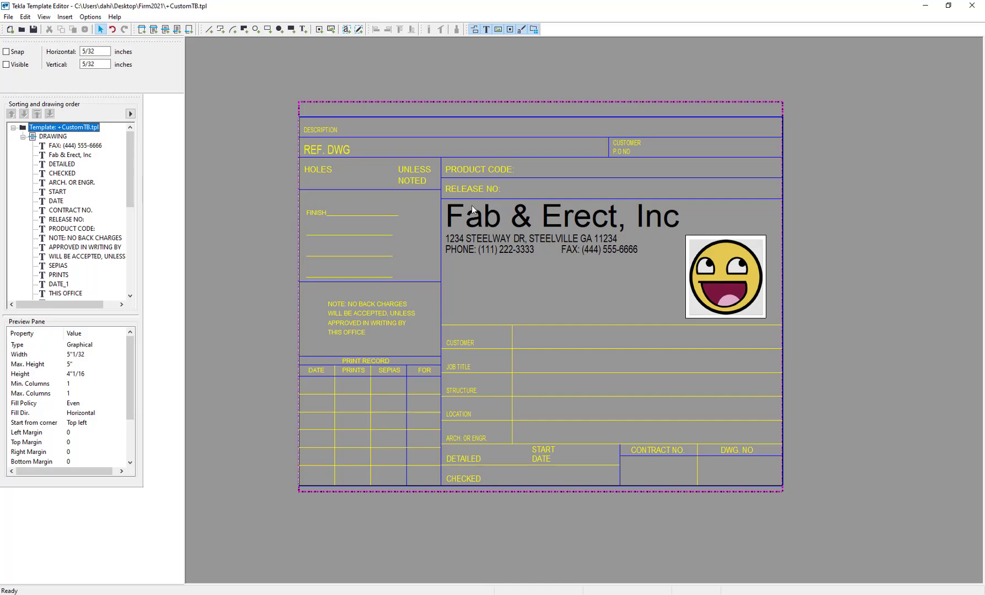
click(33, 32)
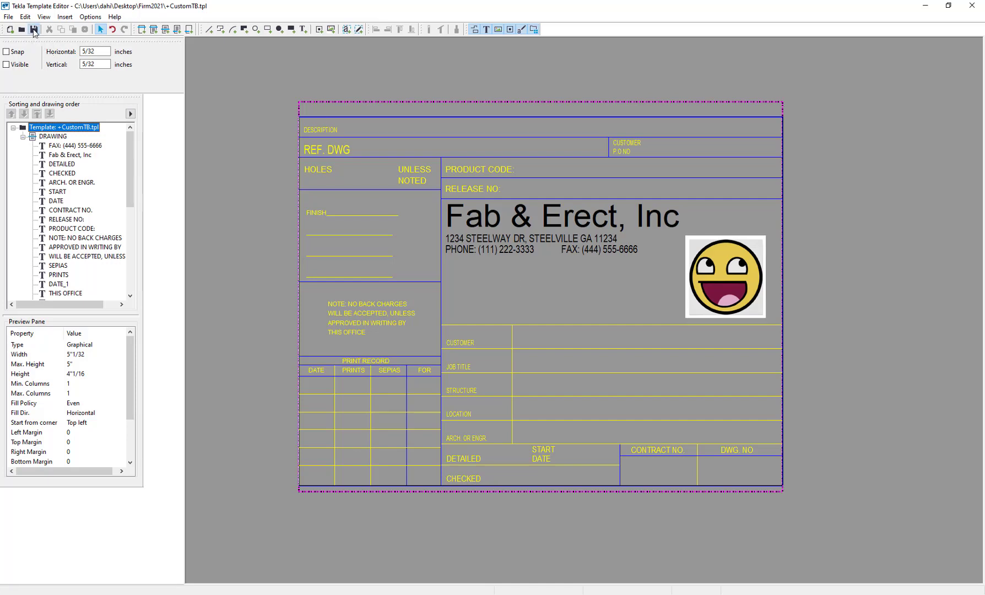
Refresh the title block template on the GA drawing; the logo still doesn't appear
click(412, 518)
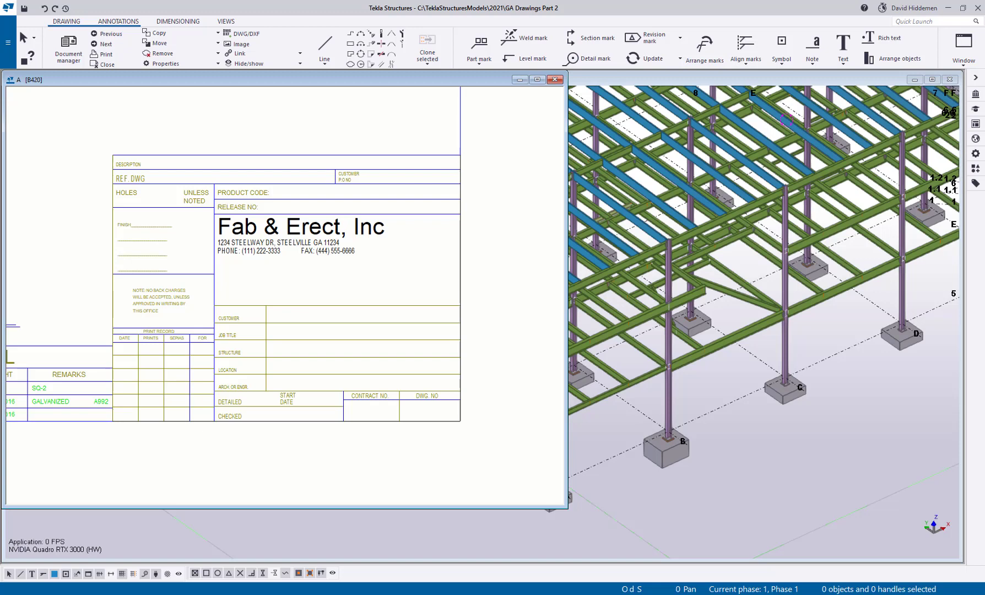
right_click(360, 343)
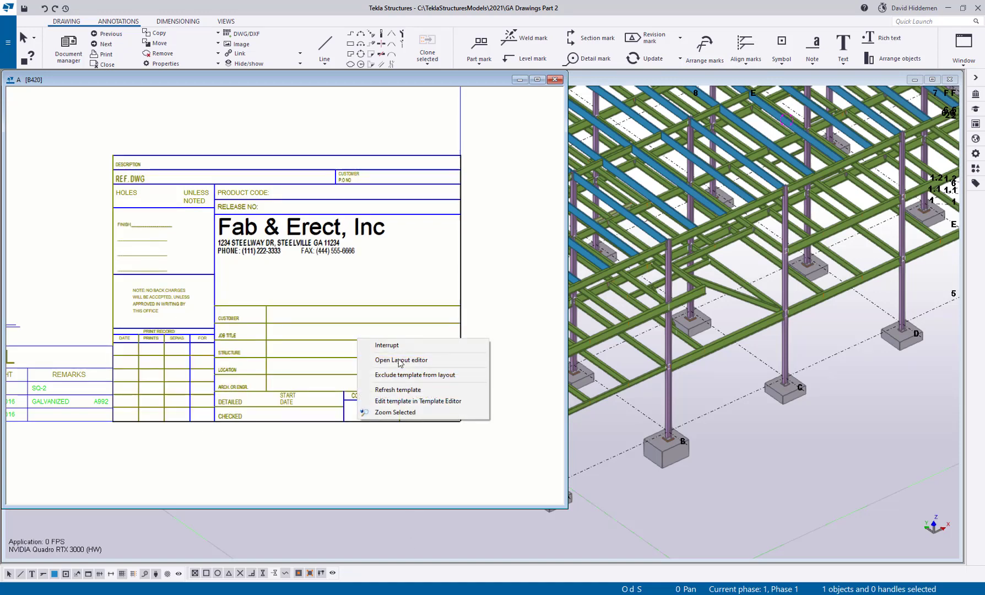
click(417, 391)
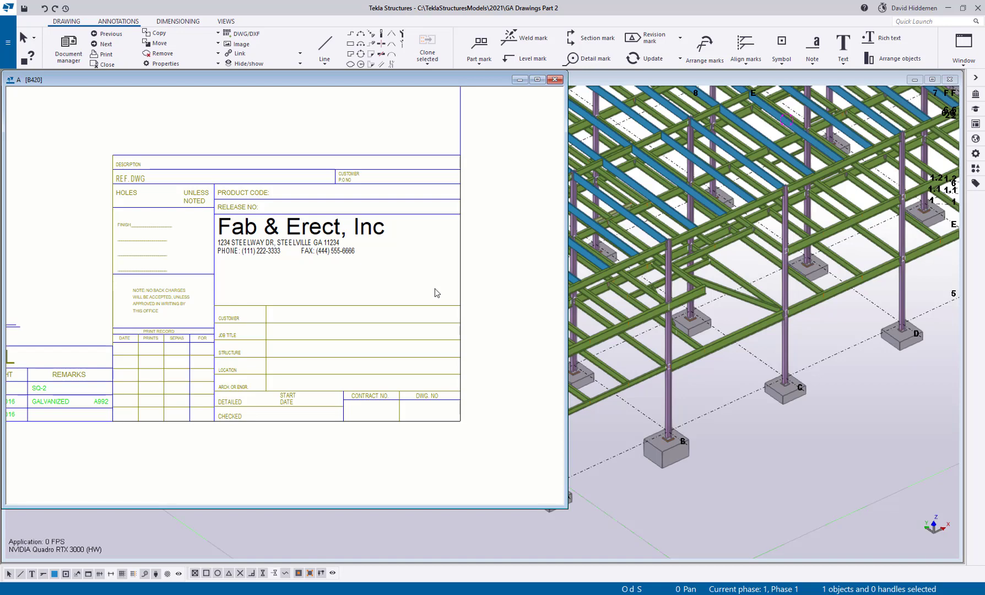
click(976, 169)
Search 'dir' with hidden items shown and launch the Directory browser
text(di)
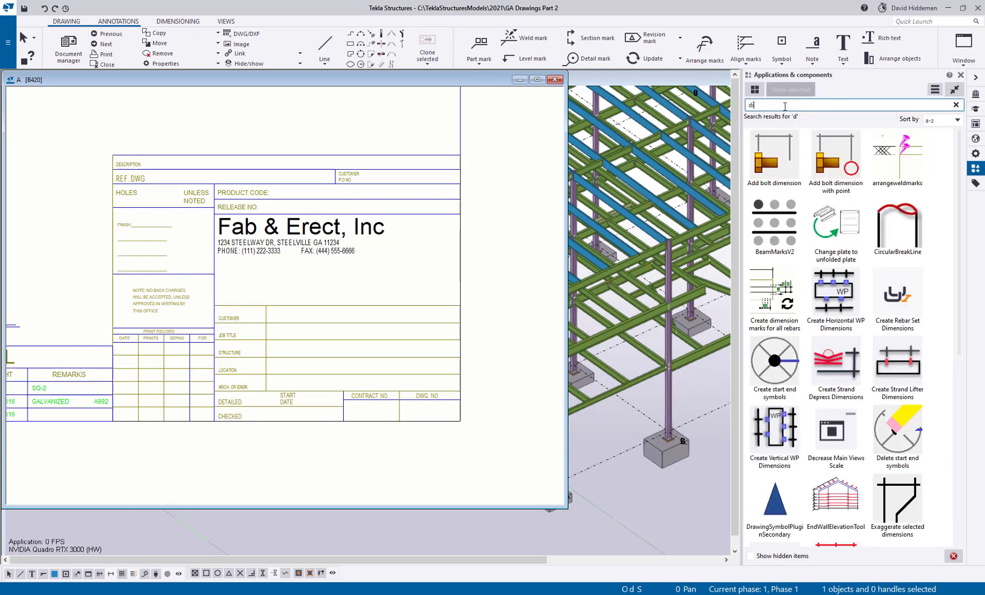
text(r)
click(766, 555)
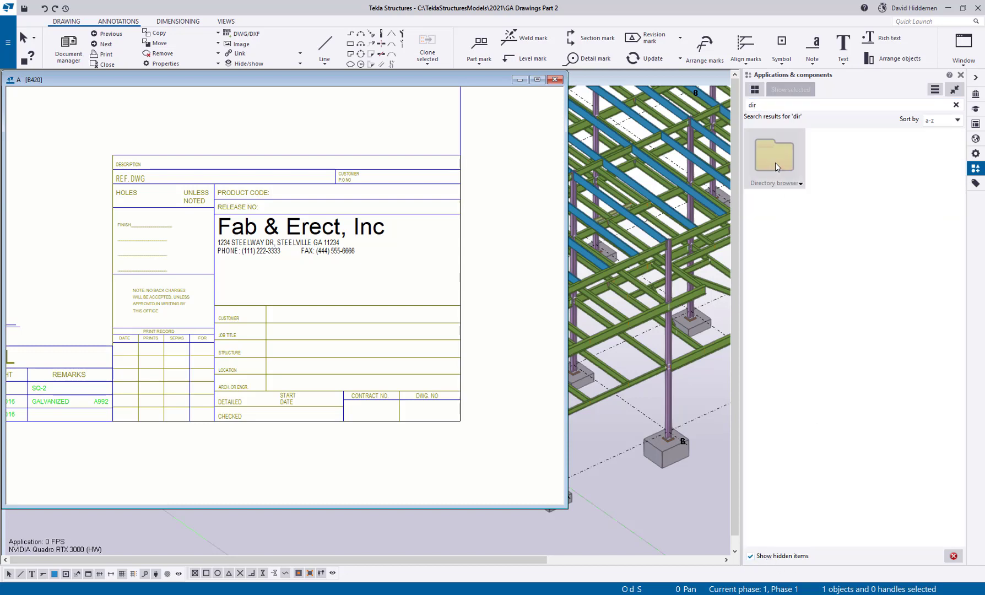
double_click(776, 163)
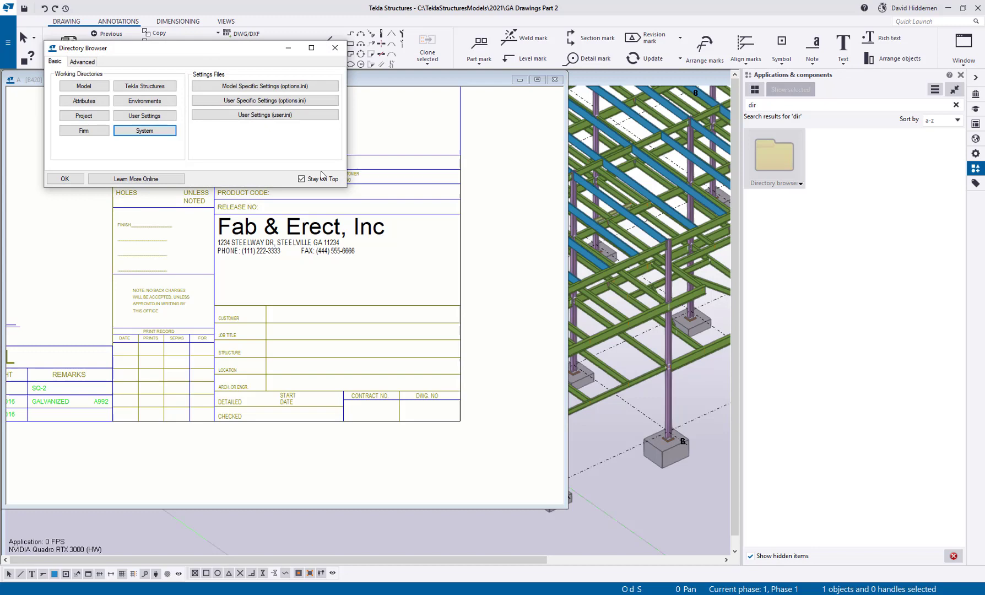
Open the Environments\USA folder in File Explorer
click(152, 105)
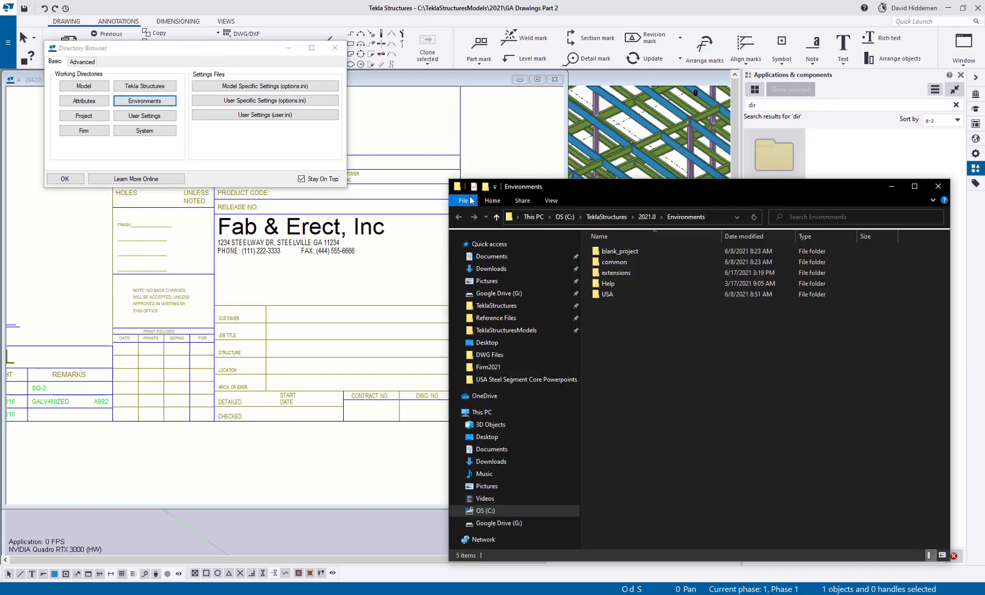
drag(638, 191, 552, 149)
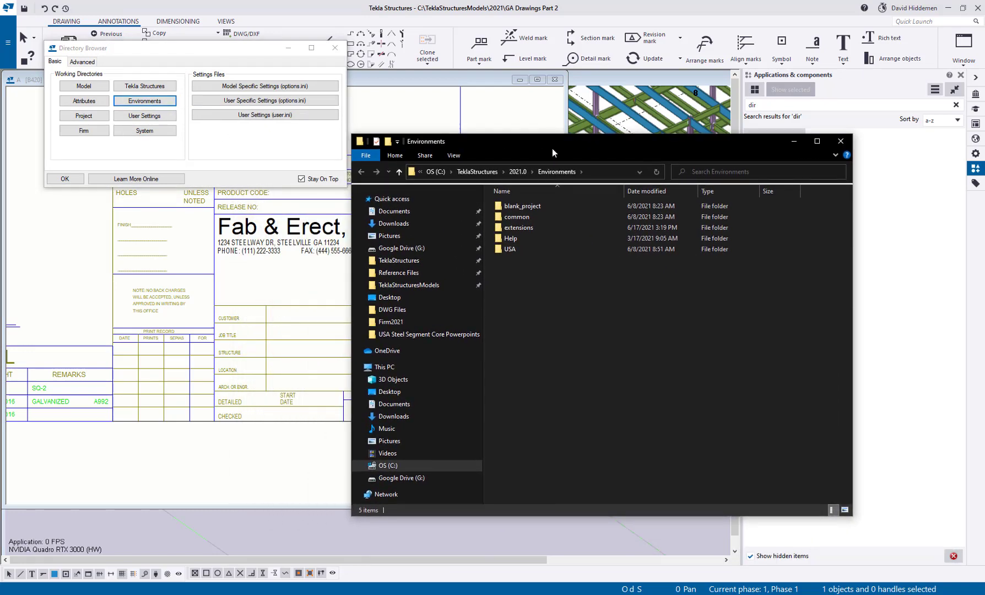
double_click(523, 249)
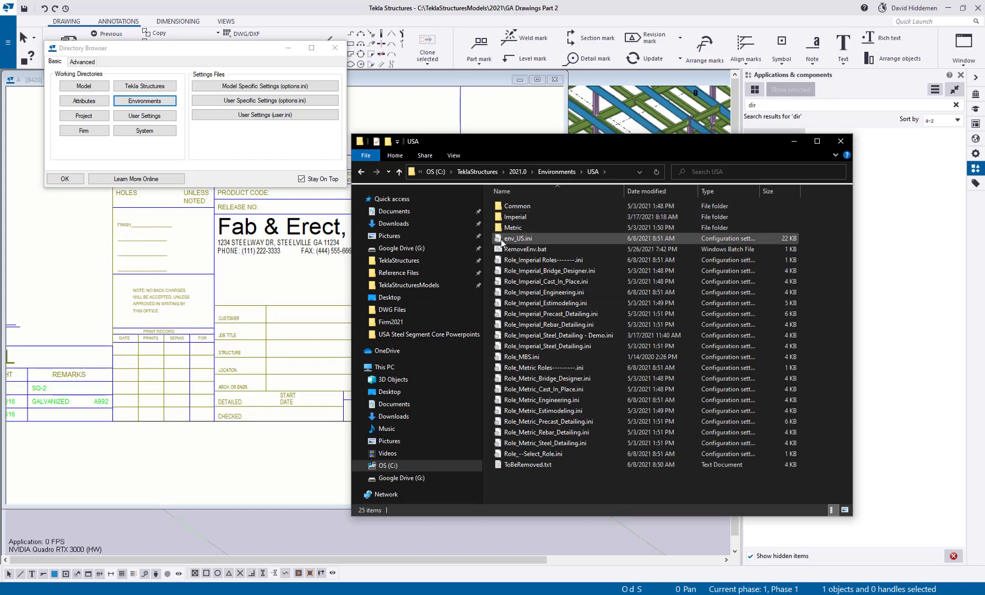
Open env_US.ini in Notepad and inspect its DXK_SYMBOLPATH line in Section 1
double_click(518, 239)
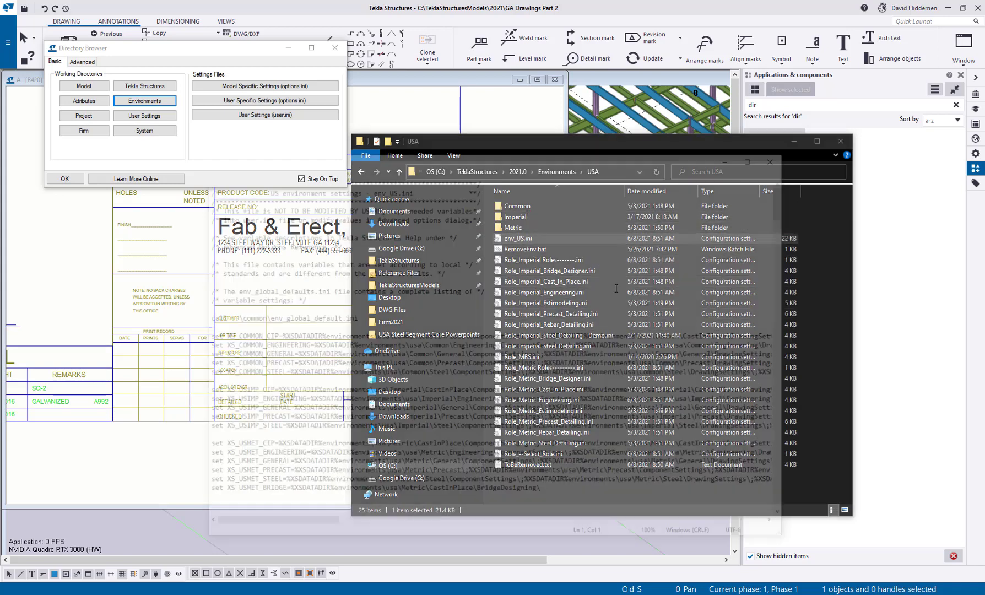
scroll(517, 406, down, 8)
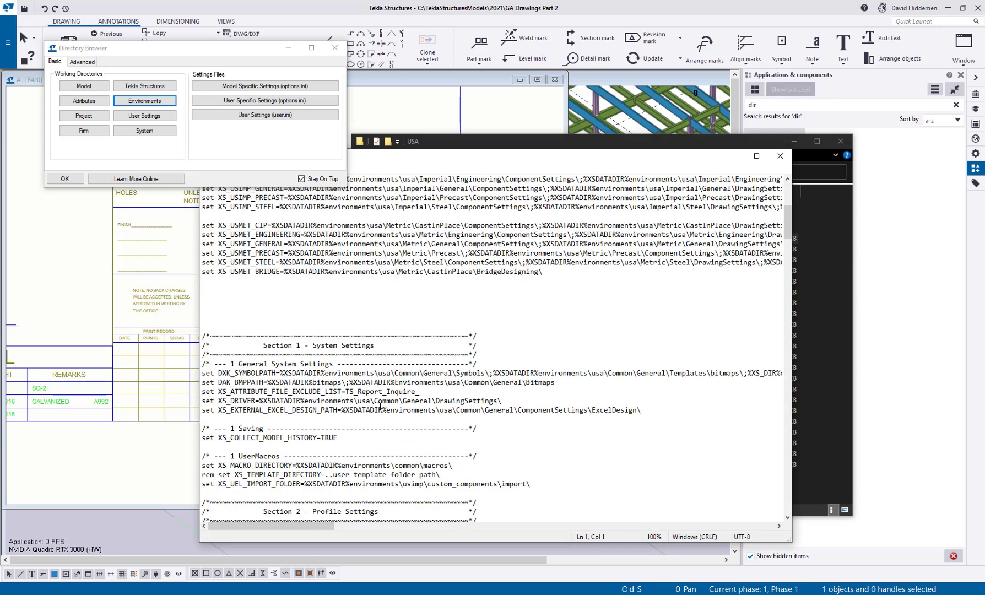
drag(202, 373, 409, 373)
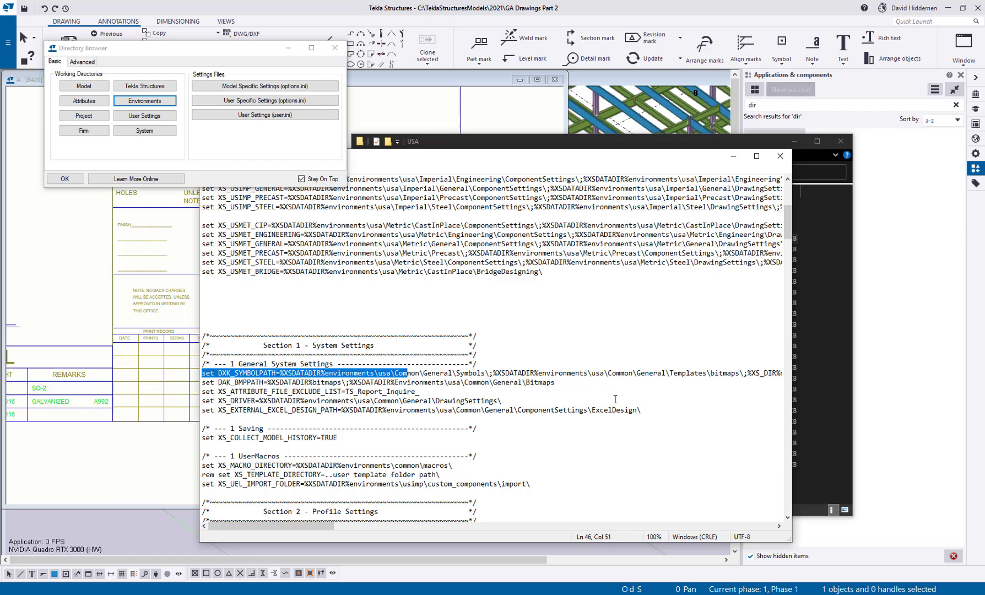
drag(314, 526, 385, 527)
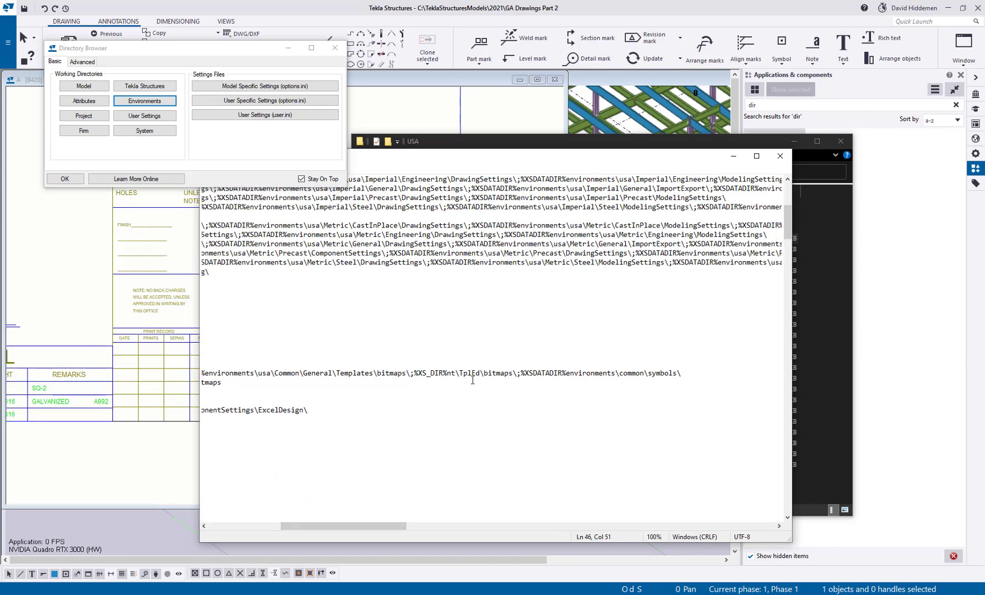
click(698, 376)
drag(397, 525, 325, 525)
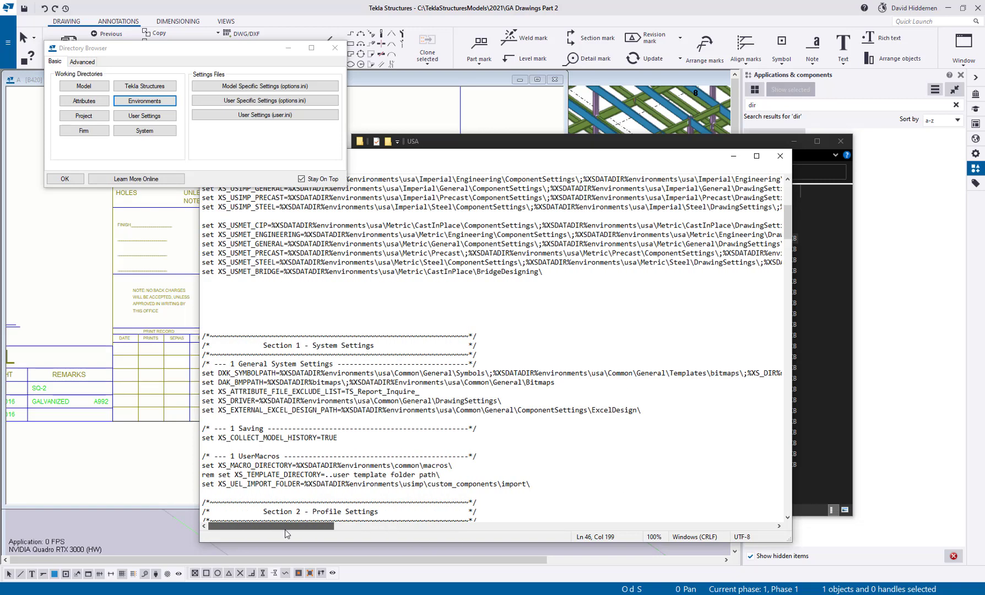
Close env_US.ini and open user.ini in Notepad
click(778, 159)
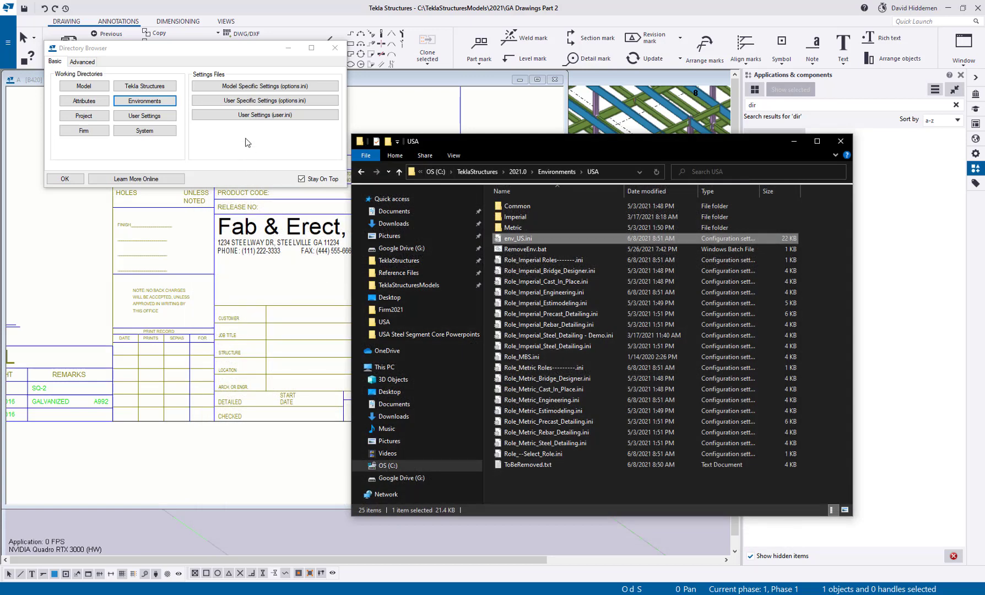
click(255, 121)
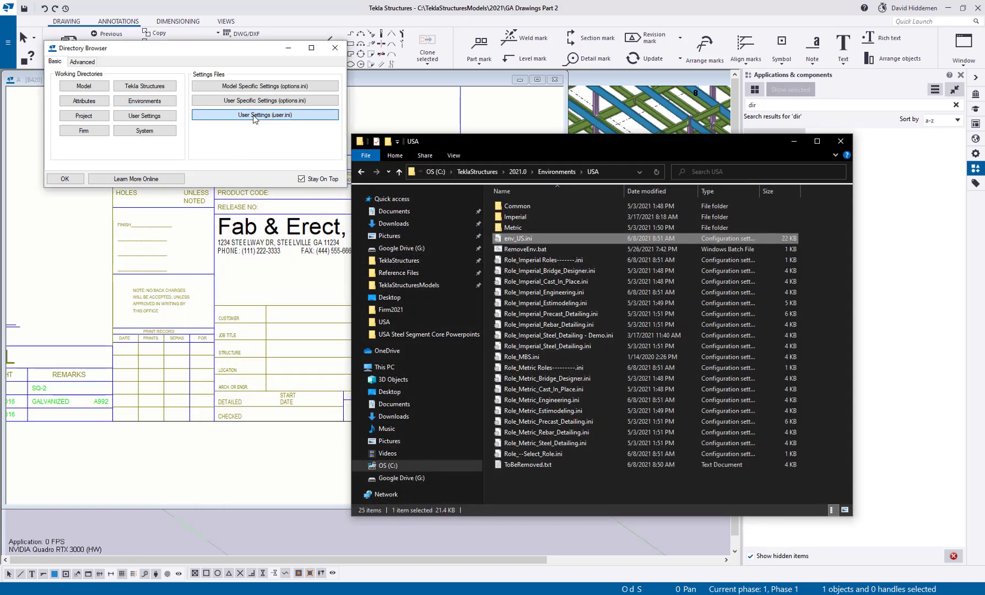
click(332, 385)
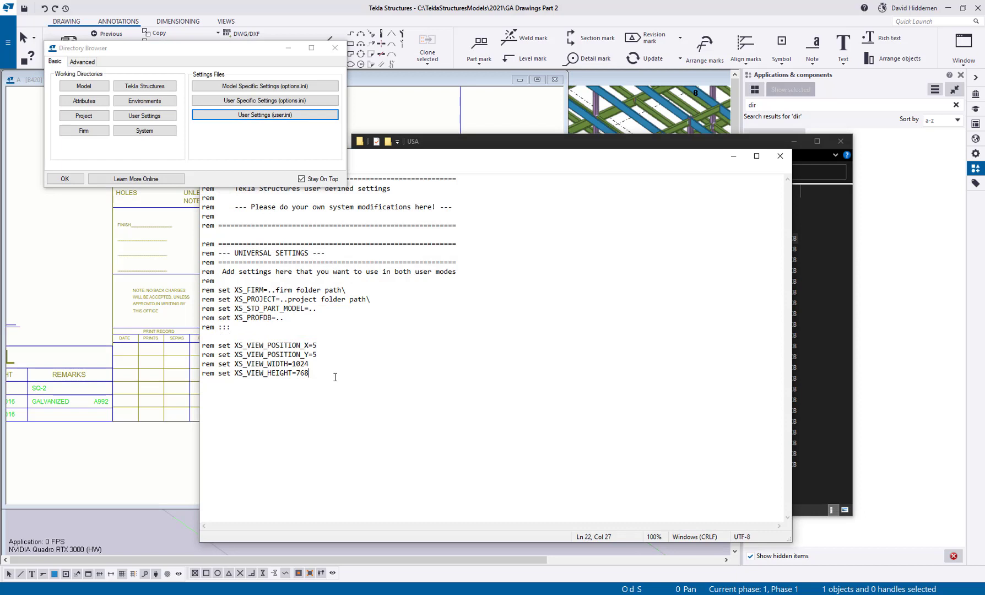
Add the line set DXK_SYMBOLPATH=%DXK_SYMBOLPATH%; followed by the Images folder path
text(set DXK_SYMBOLPATH=%DXK_SYM)
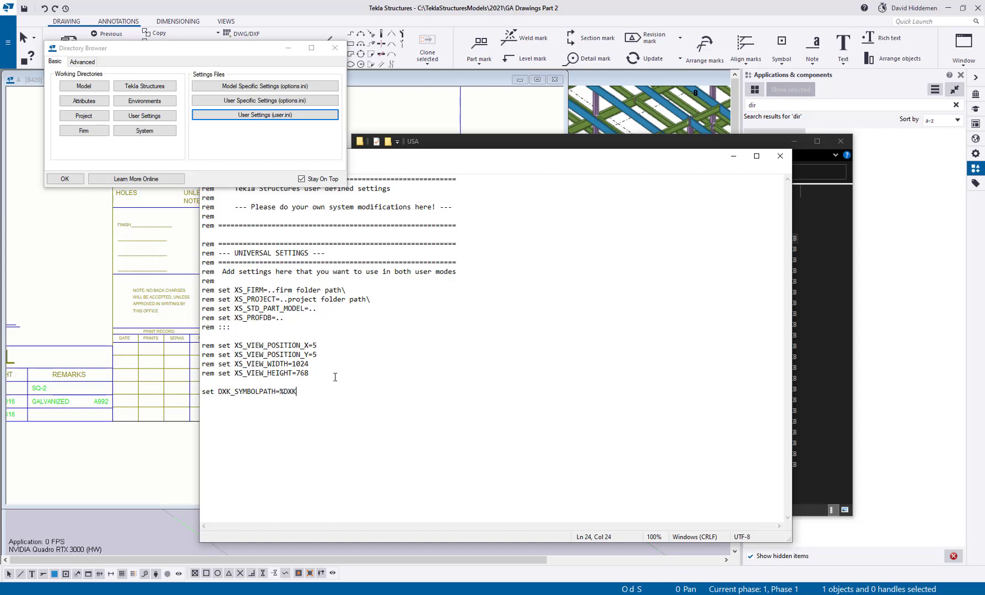
text(BOLT)
key(BackSpace)
text(PATH%;)
text(C:\Users\dahi\Desktop\Firm2021\Images)
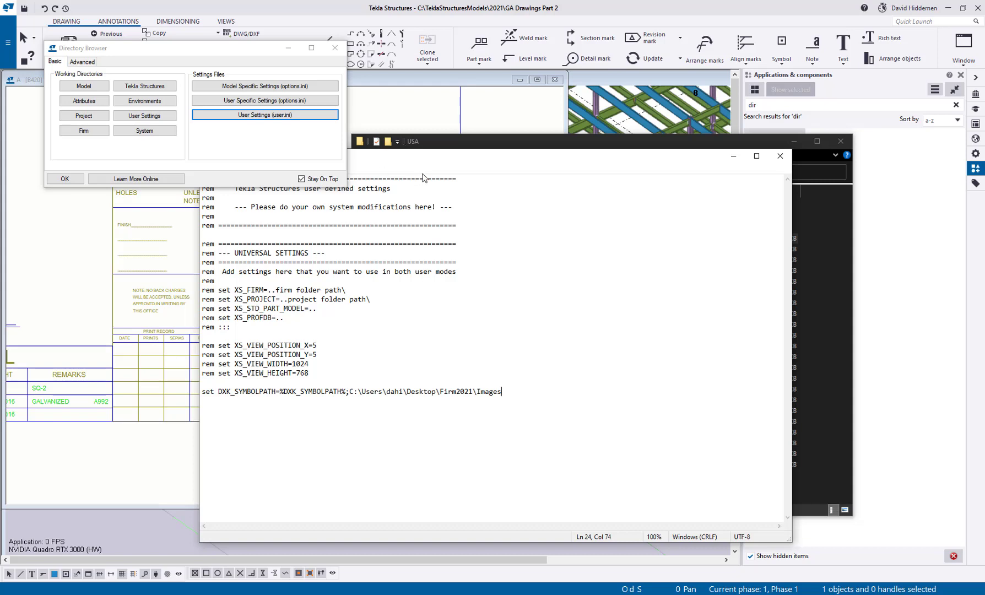
drag(425, 161, 573, 161)
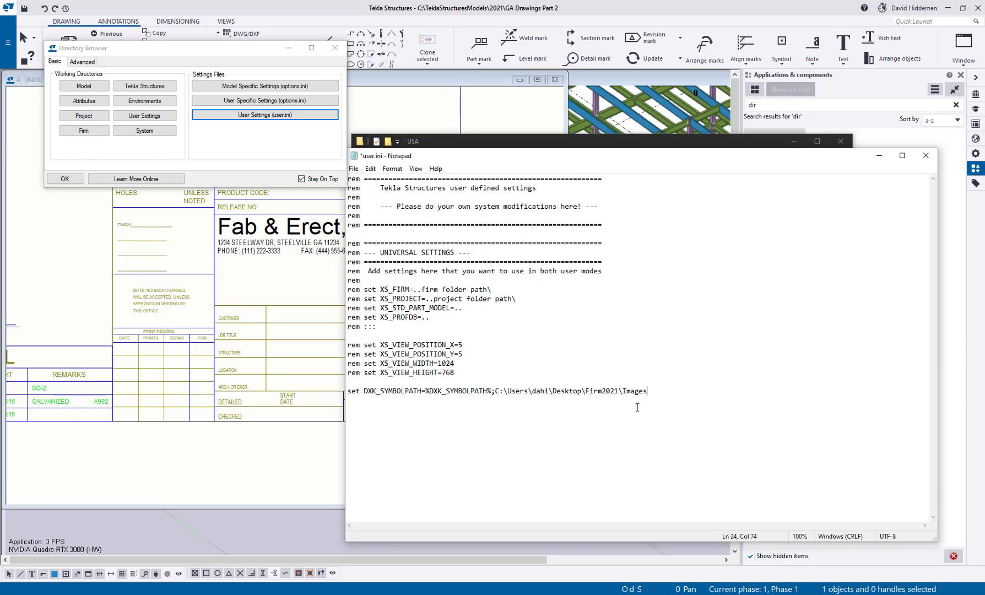
drag(426, 391, 493, 395)
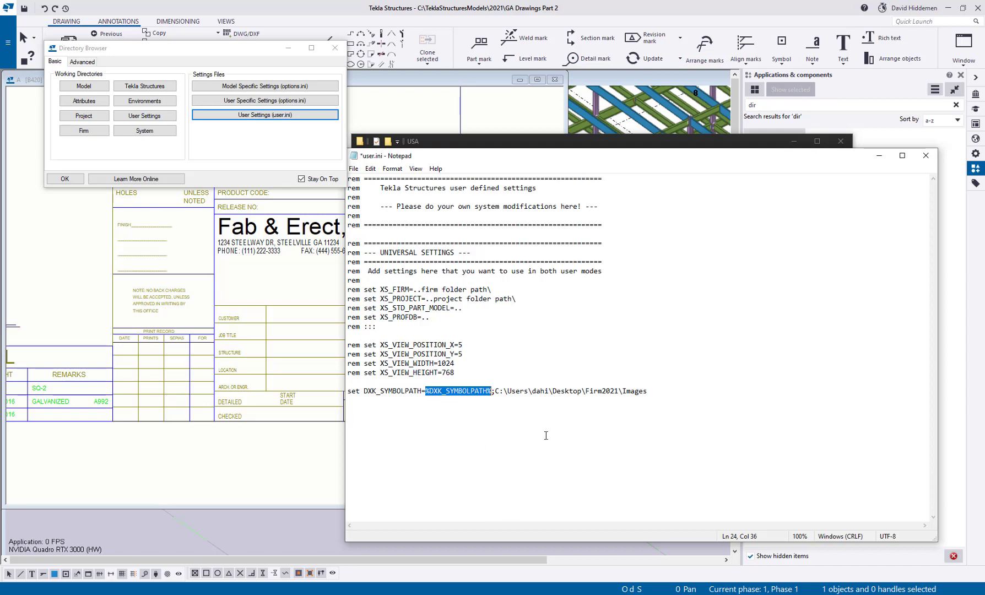
Save user.ini, then close Notepad, Explorer, the Directory Browser and the B420 drawing
click(926, 156)
click(464, 313)
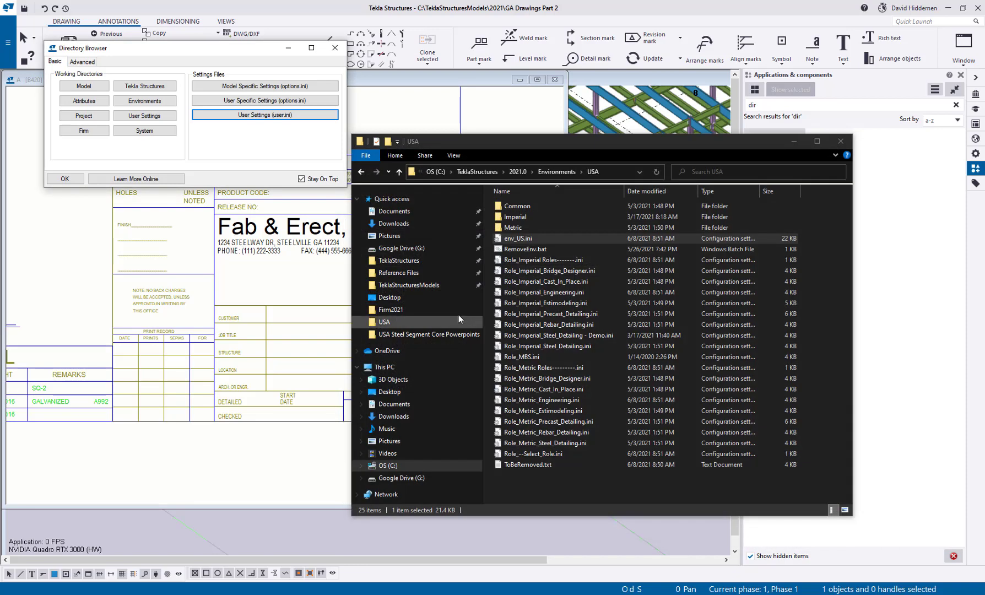
click(841, 142)
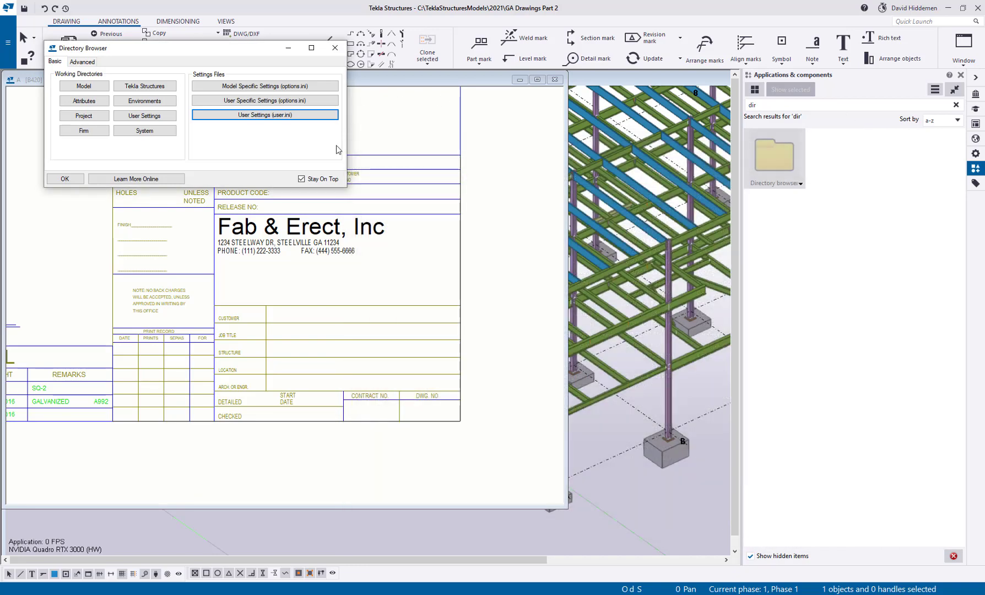
click(337, 50)
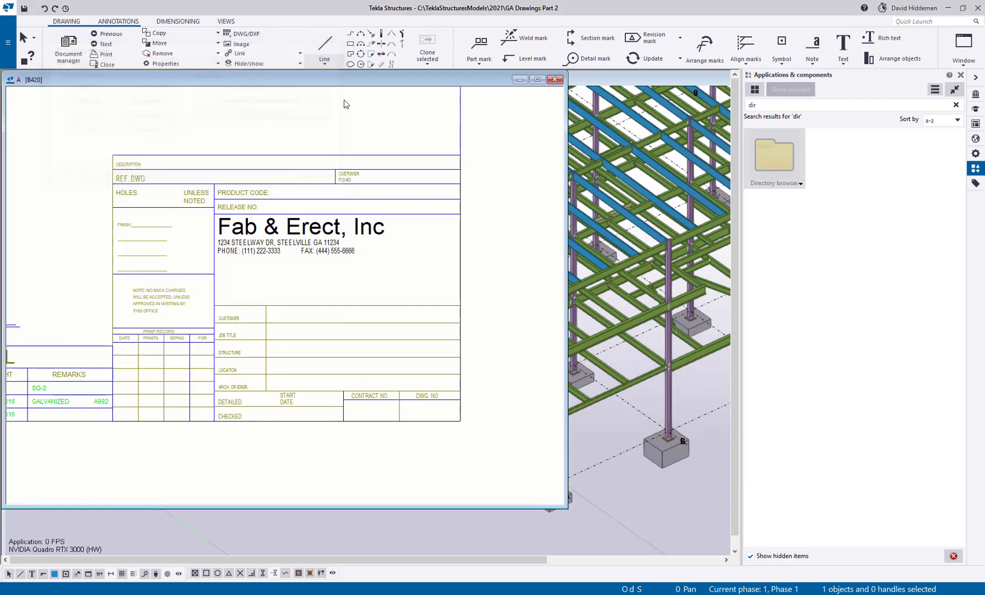
click(555, 79)
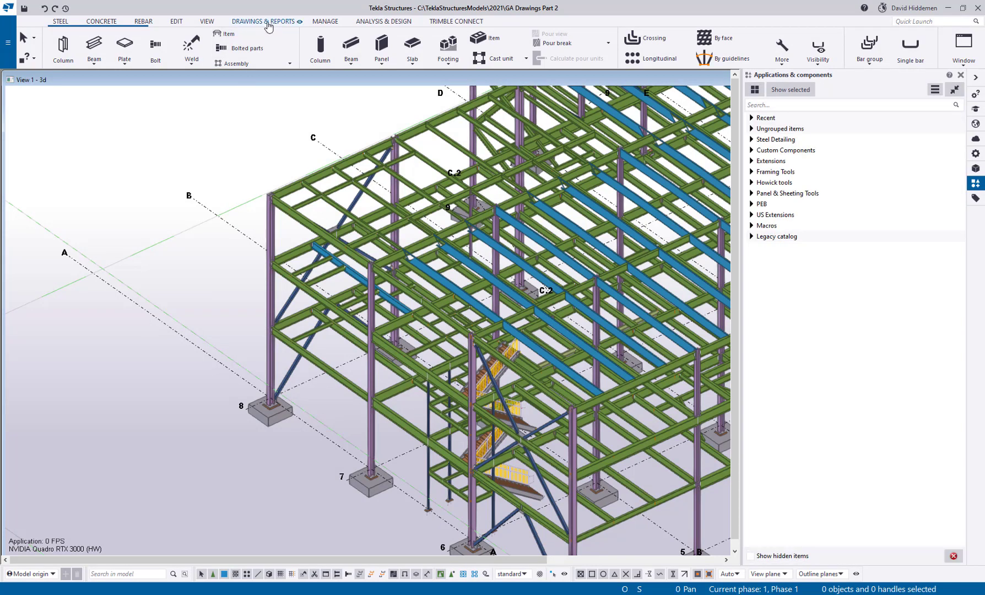
Open the B420 beam assembly drawing from Document manager, filtered to the selected part
click(267, 22)
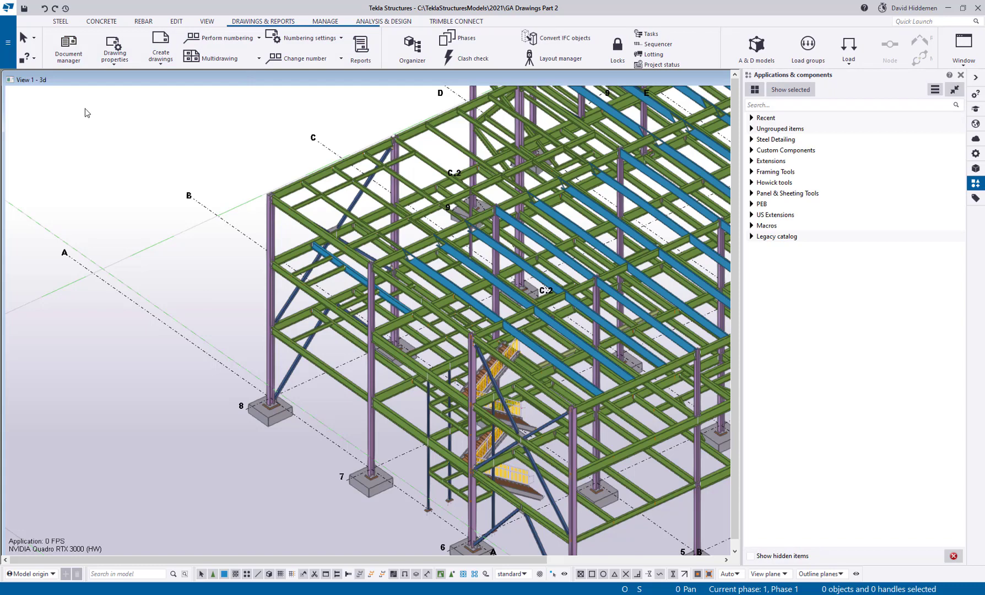
click(68, 52)
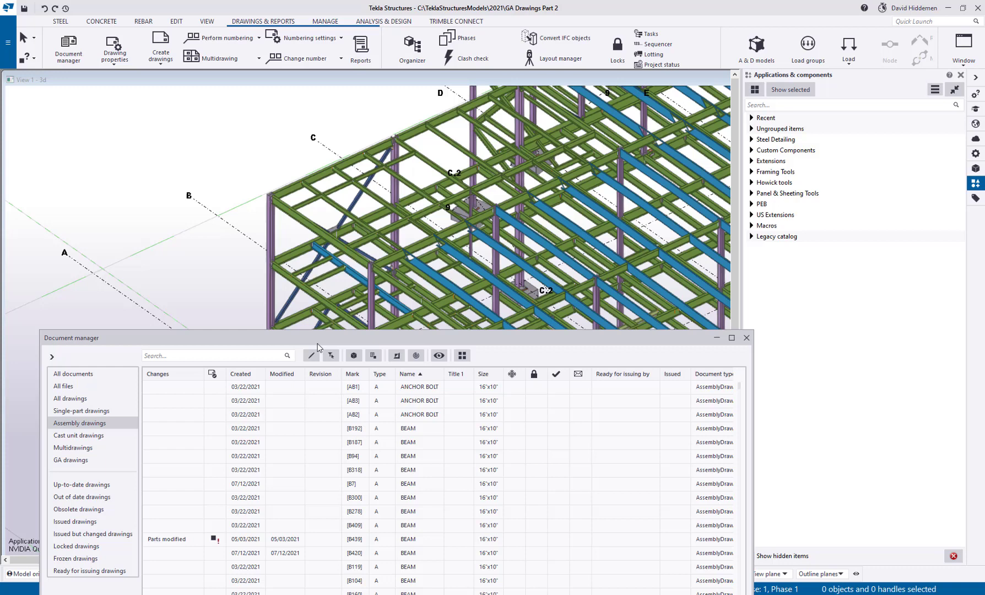
drag(318, 347, 409, 378)
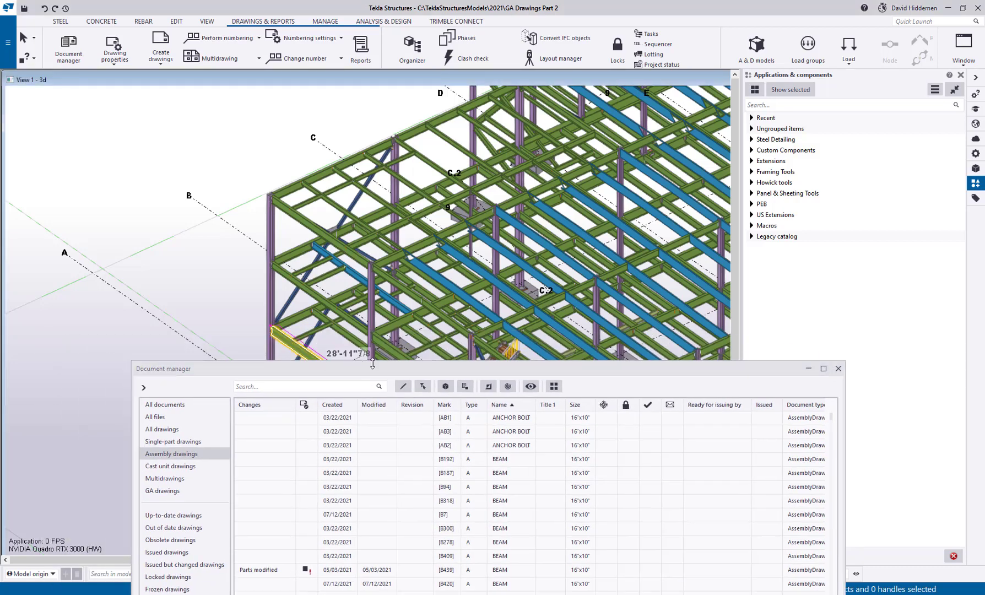
click(468, 391)
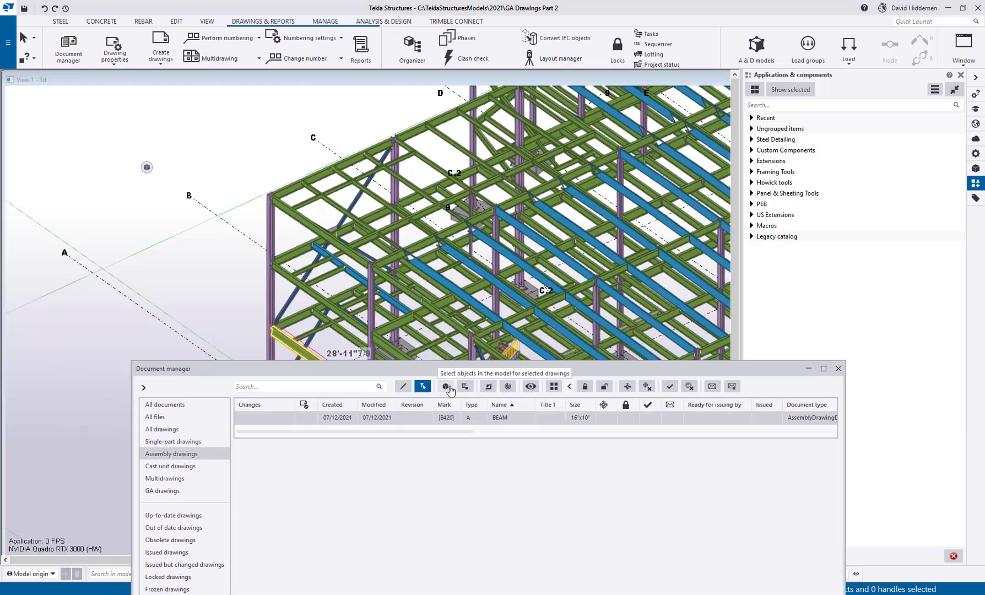
double_click(450, 421)
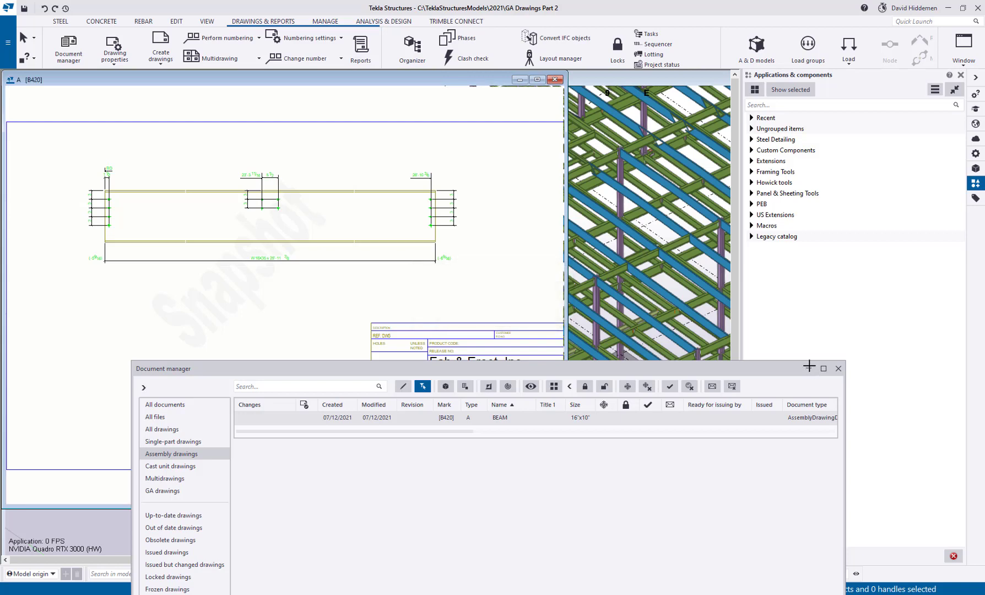
Zoom onto the title block to check the smiley logo beside 'Fab & Erect, Inc'
middle_drag(481, 404, 372, 367)
scroll(372, 367, up, 4)
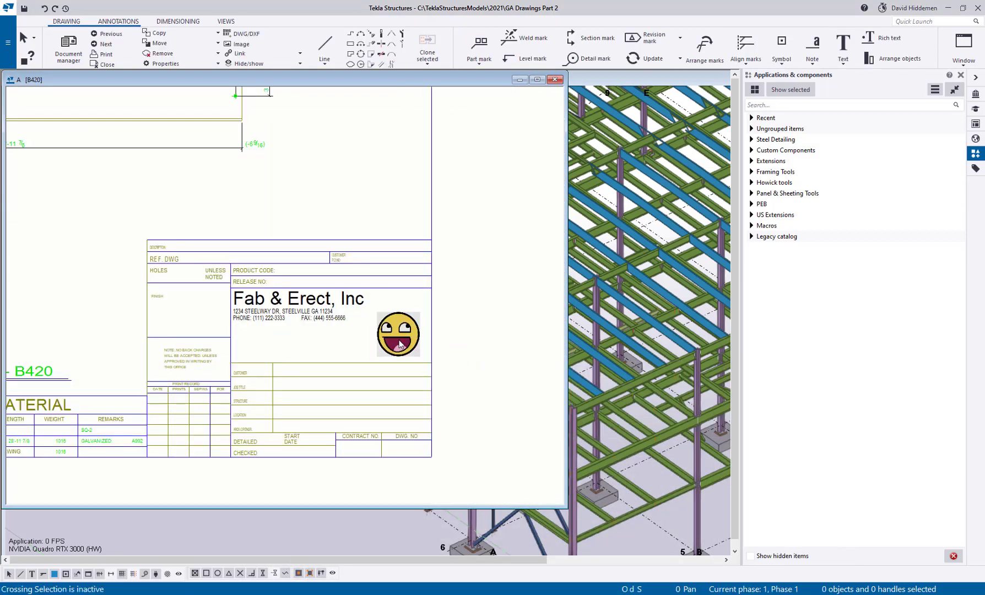
scroll(322, 433, down, 4)
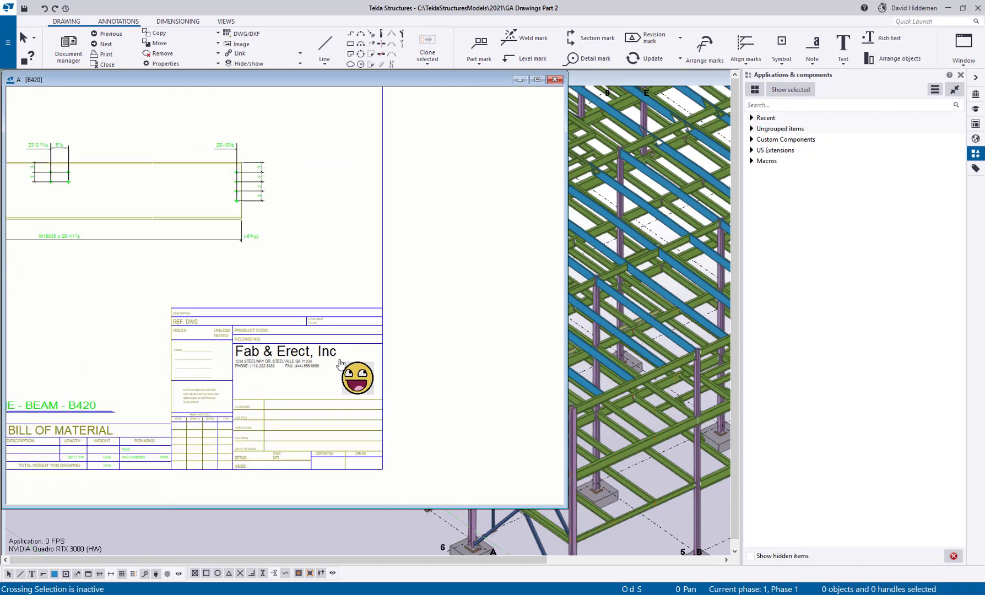
scroll(351, 340, up, 4)
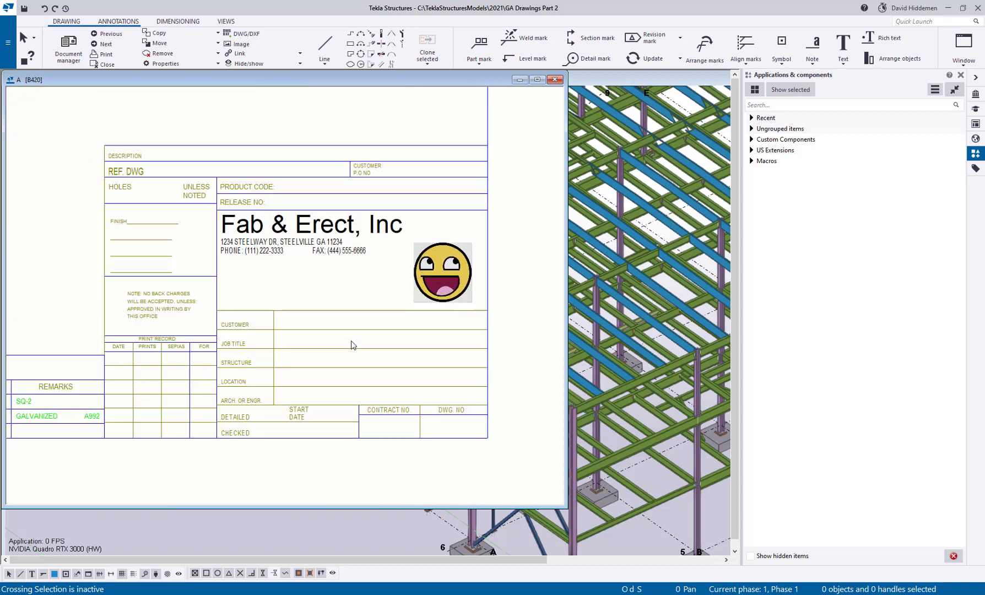